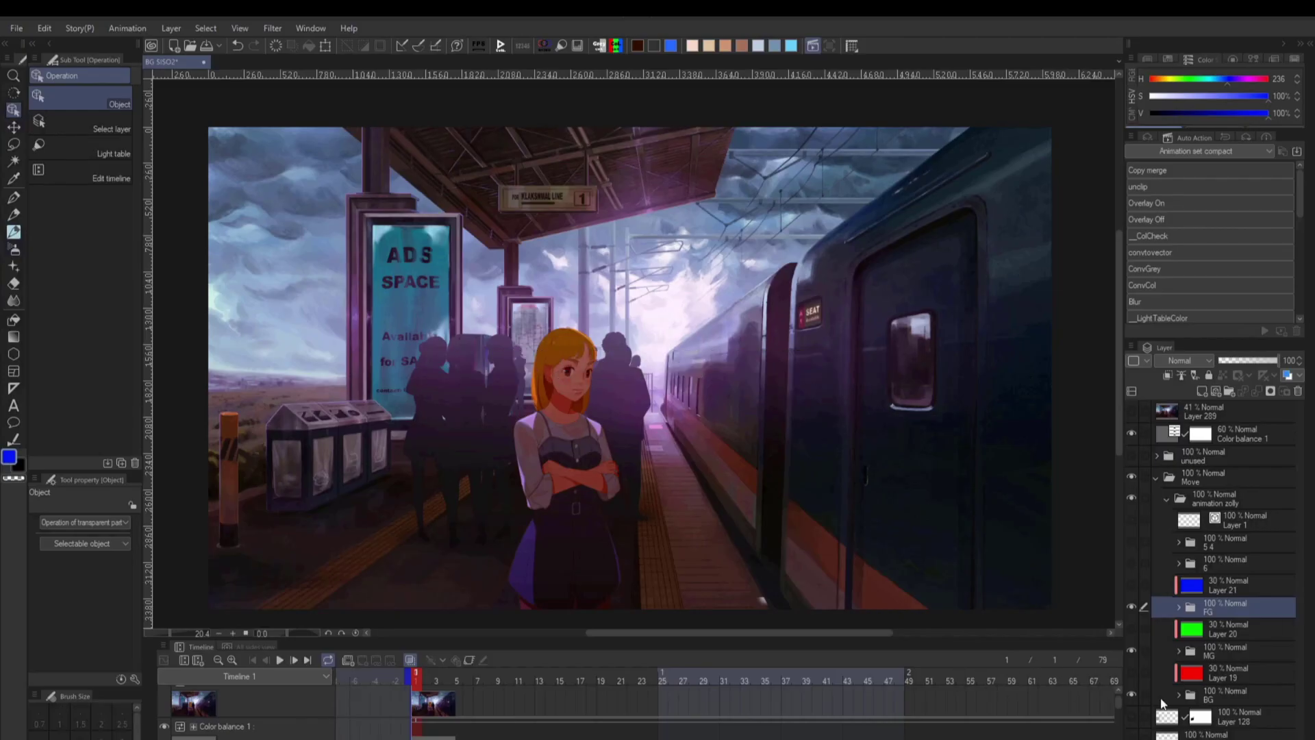
# Step: Show the red, green and blue overlays on Layers 19, 20 and 21 that mark the BG, MG and FG areas
pyautogui.click(1217, 693)
pyautogui.click(1227, 646)
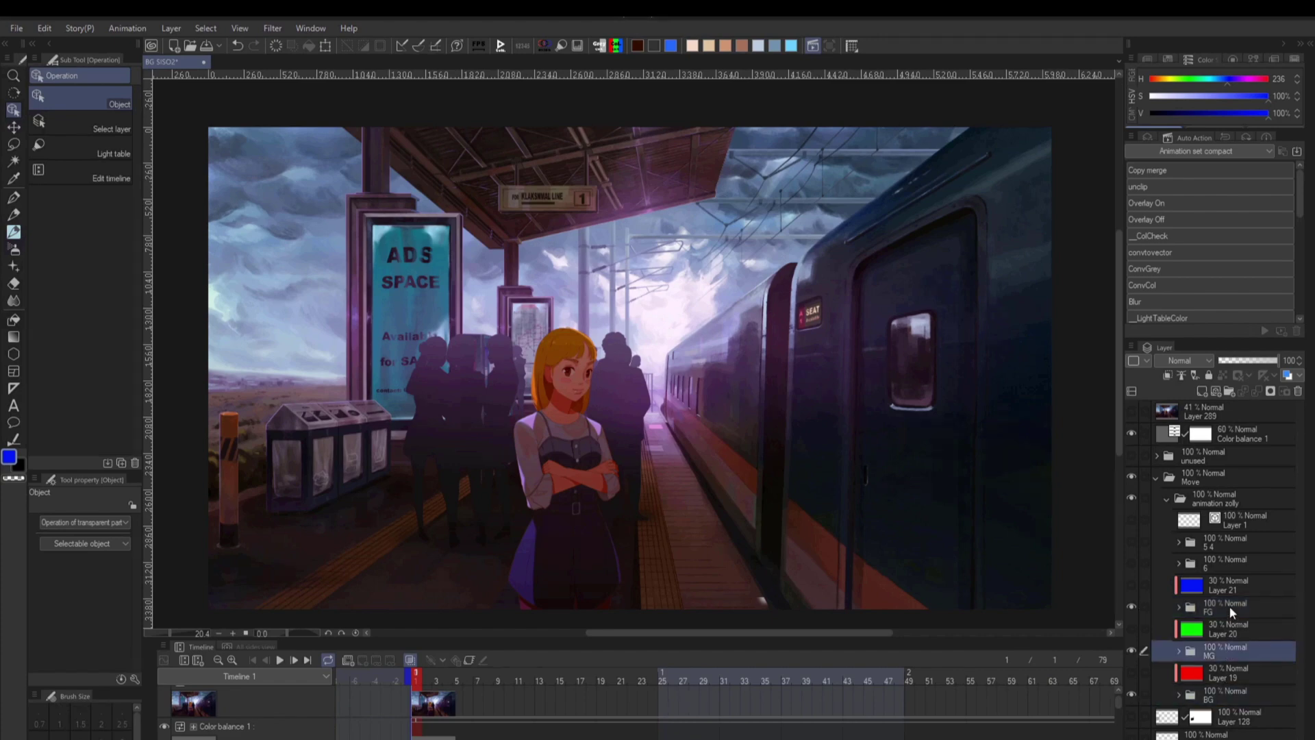
pyautogui.click(1230, 606)
pyautogui.click(1132, 672)
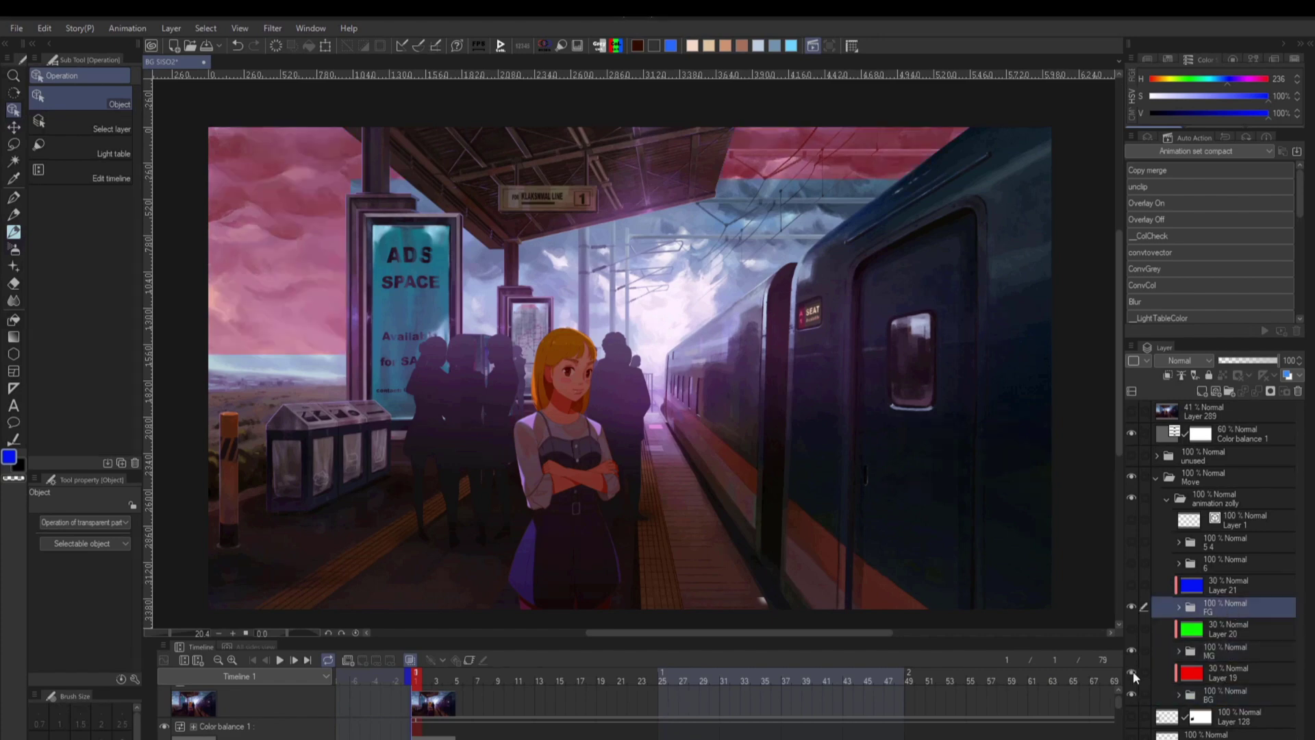
pyautogui.click(1134, 629)
pyautogui.click(1132, 586)
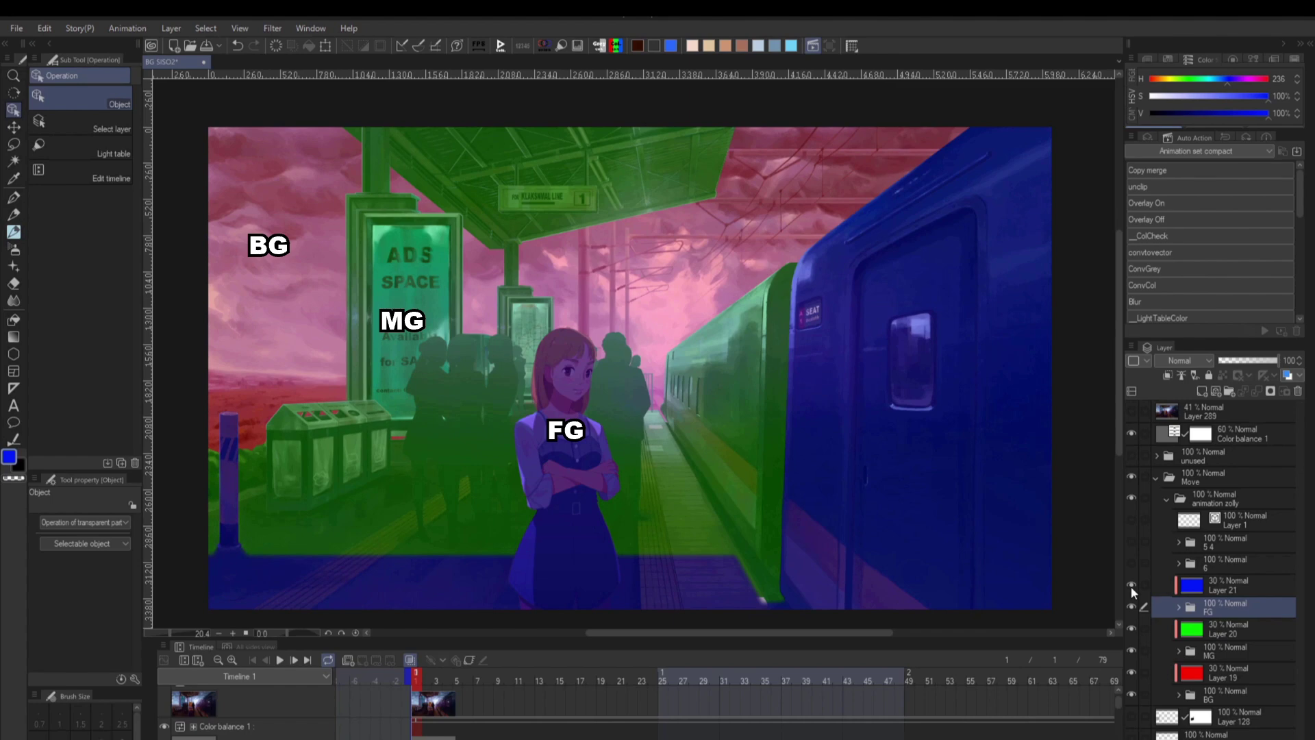
# Step: Undo showing the three colour overlays
pyautogui.hotkey('ctrl', 'z')
pyautogui.hotkey('ctrl', 'z')
pyautogui.hotkey('ctrl', 'z')
# Step: Hide the FG and MG folders to isolate the background, and expand the BG folder
pyautogui.moveTo(1133, 607); pyautogui.dragTo(1133, 651)
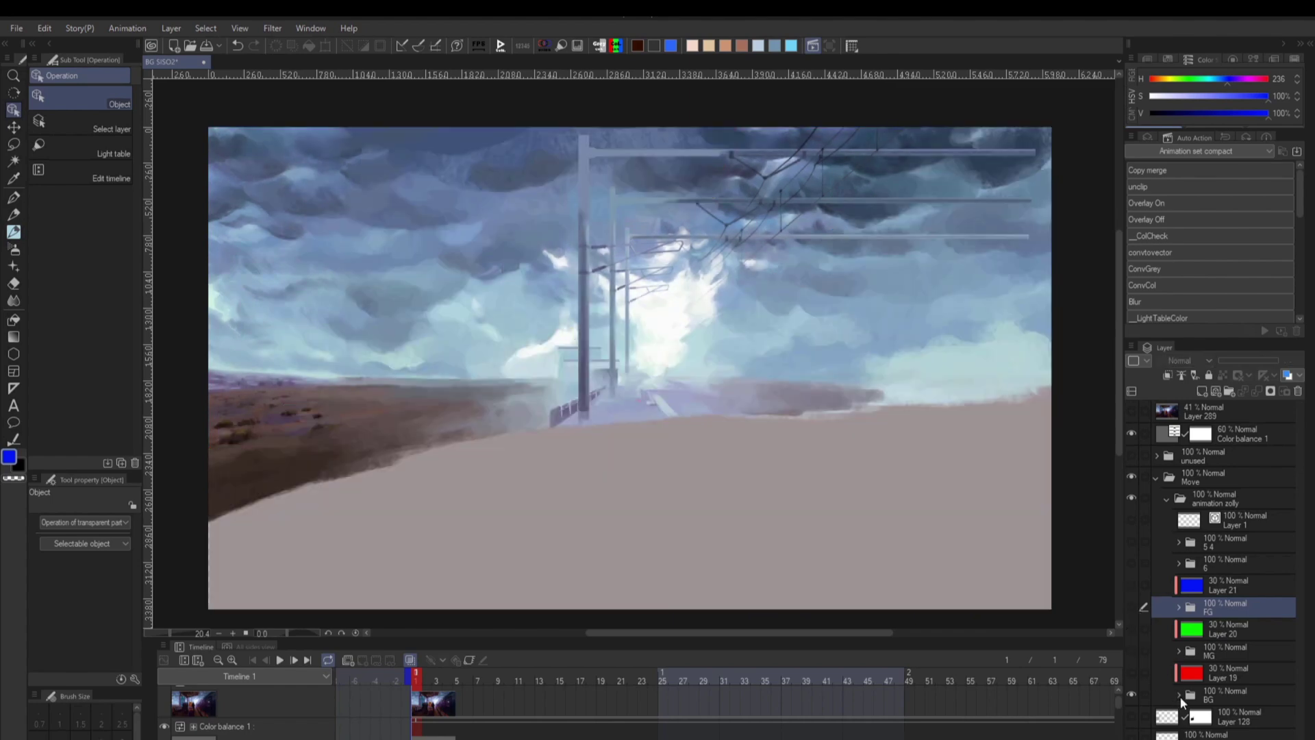
pyautogui.click(1178, 696)
pyautogui.click(1132, 714)
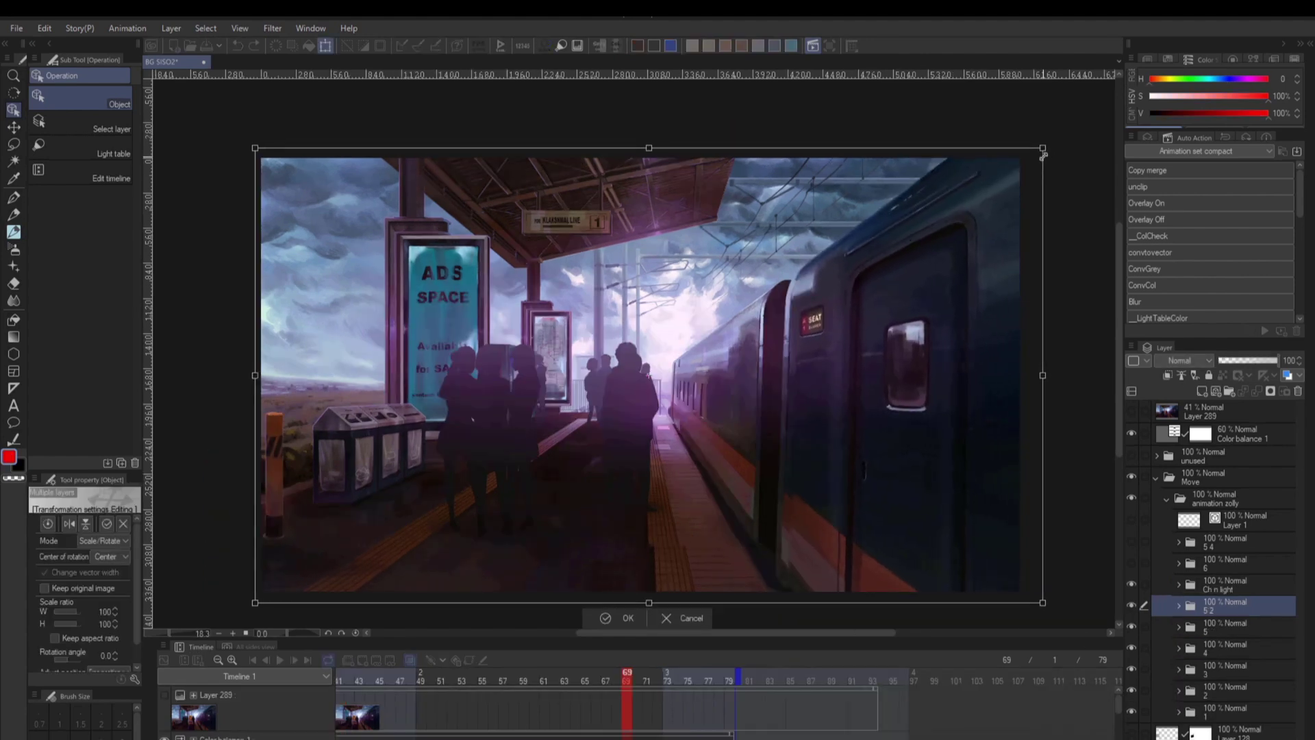
# Step: Confirm the transform of folder 5 2, and shift its masked train layer 5 downward with a free transform
pyautogui.press('Return')
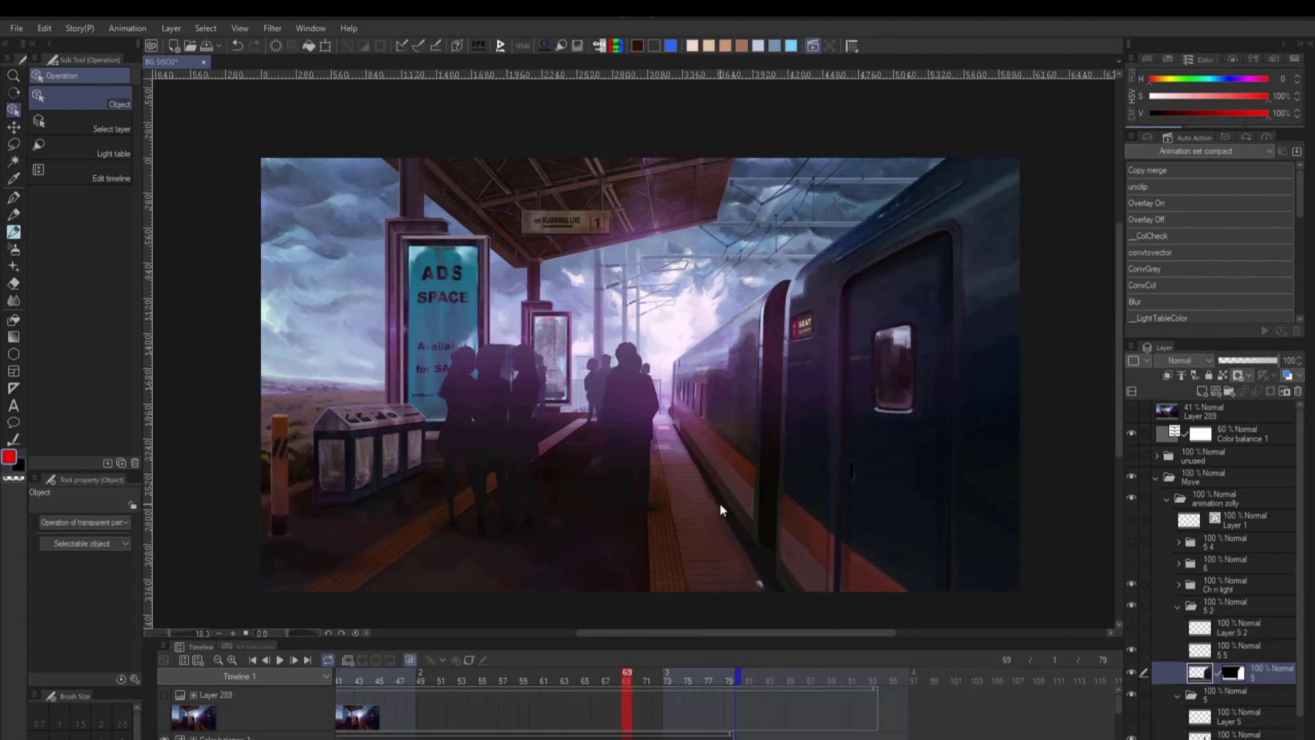
pyautogui.hotkey('ctrl', 't')
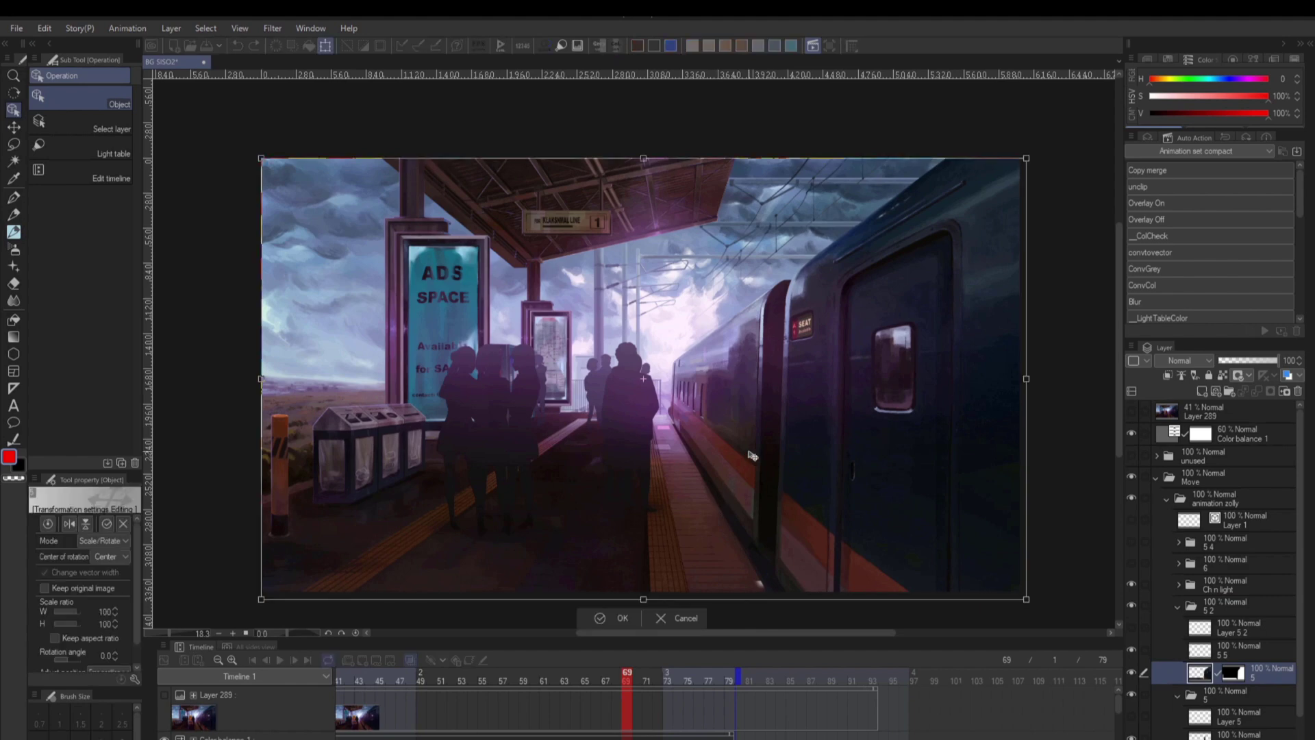
pyautogui.hotkey('shift', 'Up')
pyautogui.hotkey('shift', 'Up')
pyautogui.hotkey('shift', 'Down')
pyautogui.hotkey('shift', 'Down')
pyautogui.hotkey('shift', 'Down')
pyautogui.hotkey('shift', 'Down')
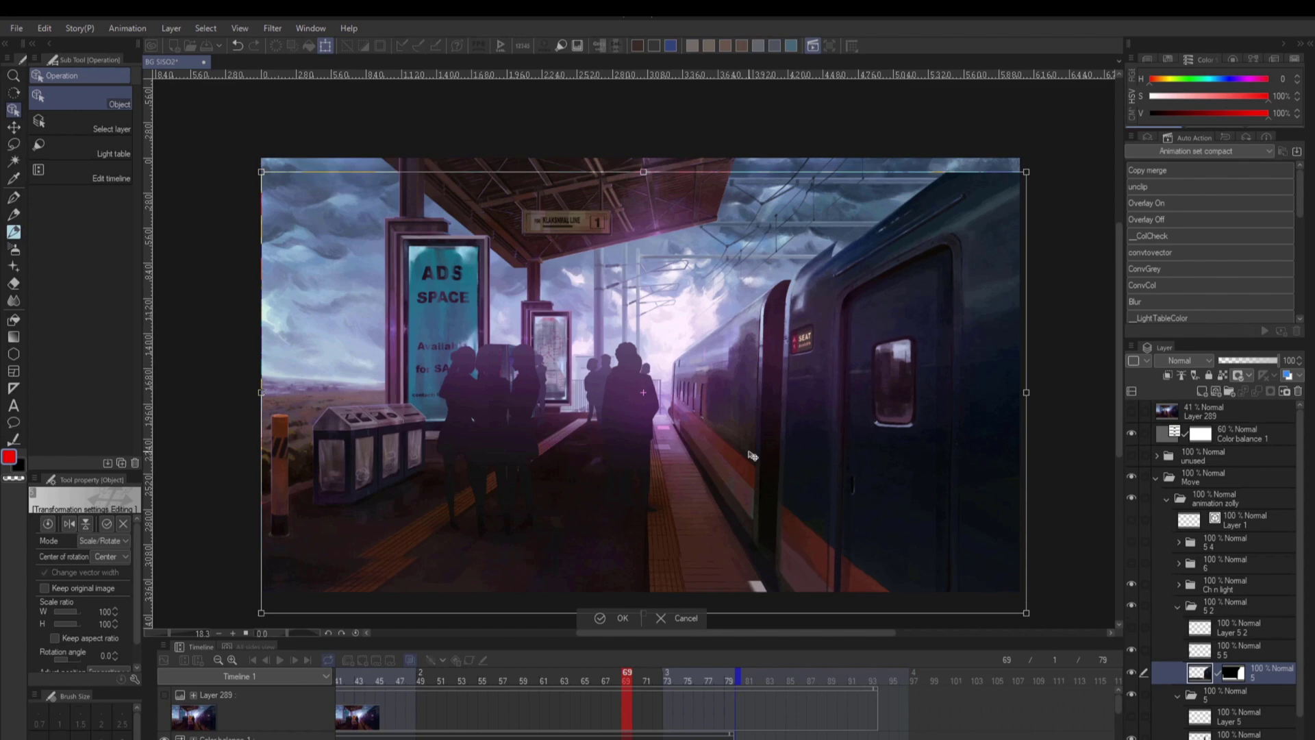
pyautogui.press('Return')
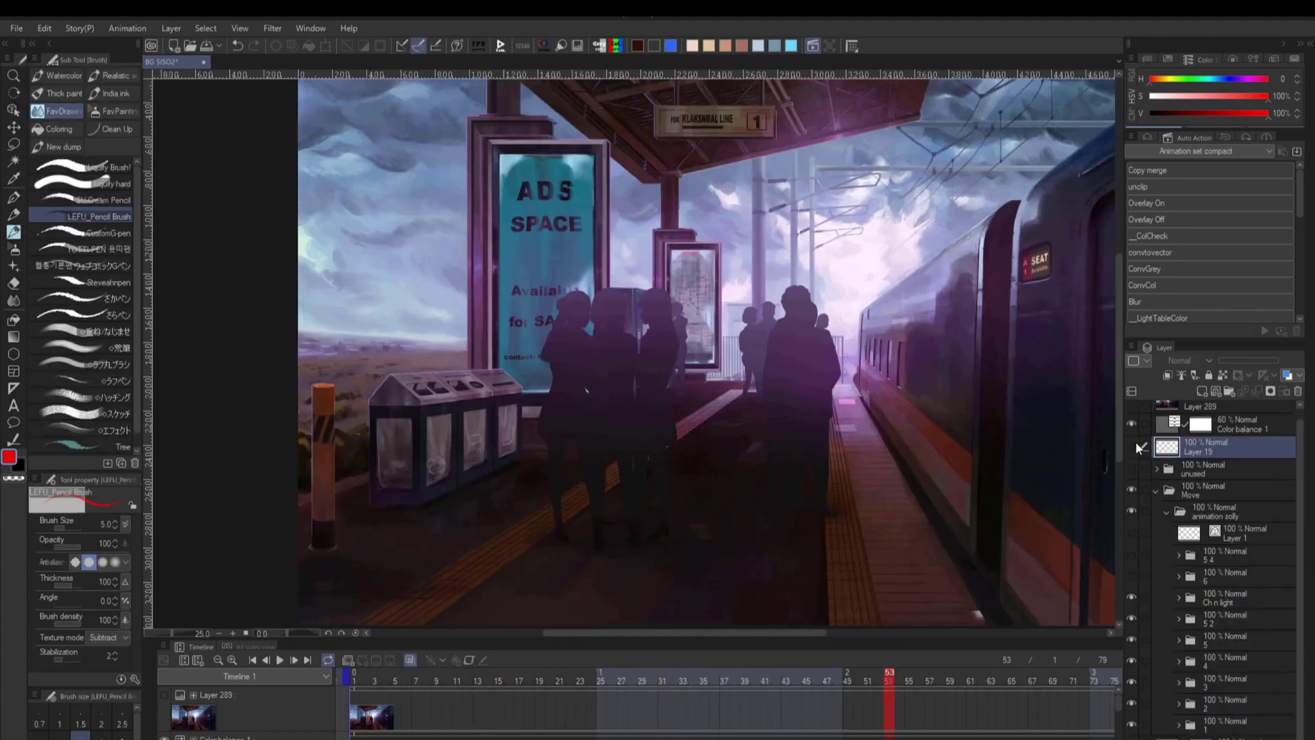
# Step: Move Layer 19 with the red railing sketch into folder 4, and play the animation to check the railing's motion
pyautogui.click(1134, 443)
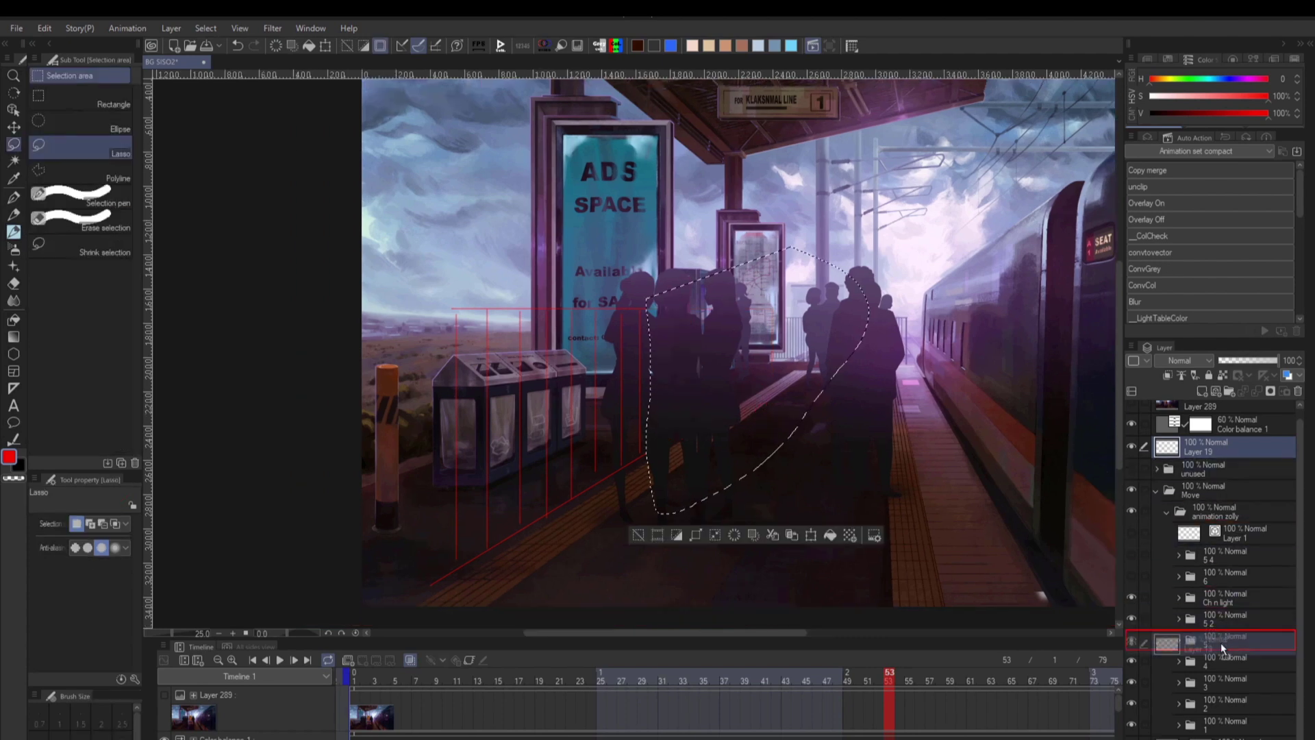
pyautogui.click(1218, 654)
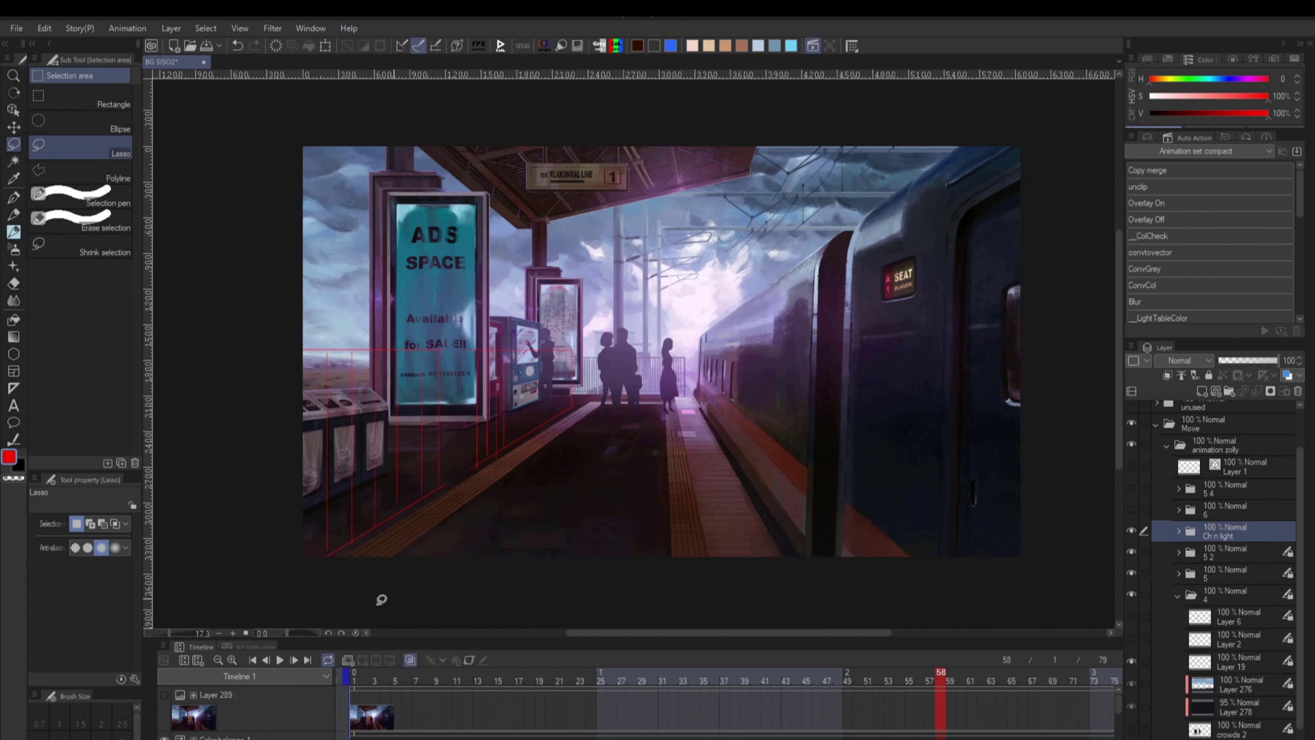
pyautogui.click(279, 660)
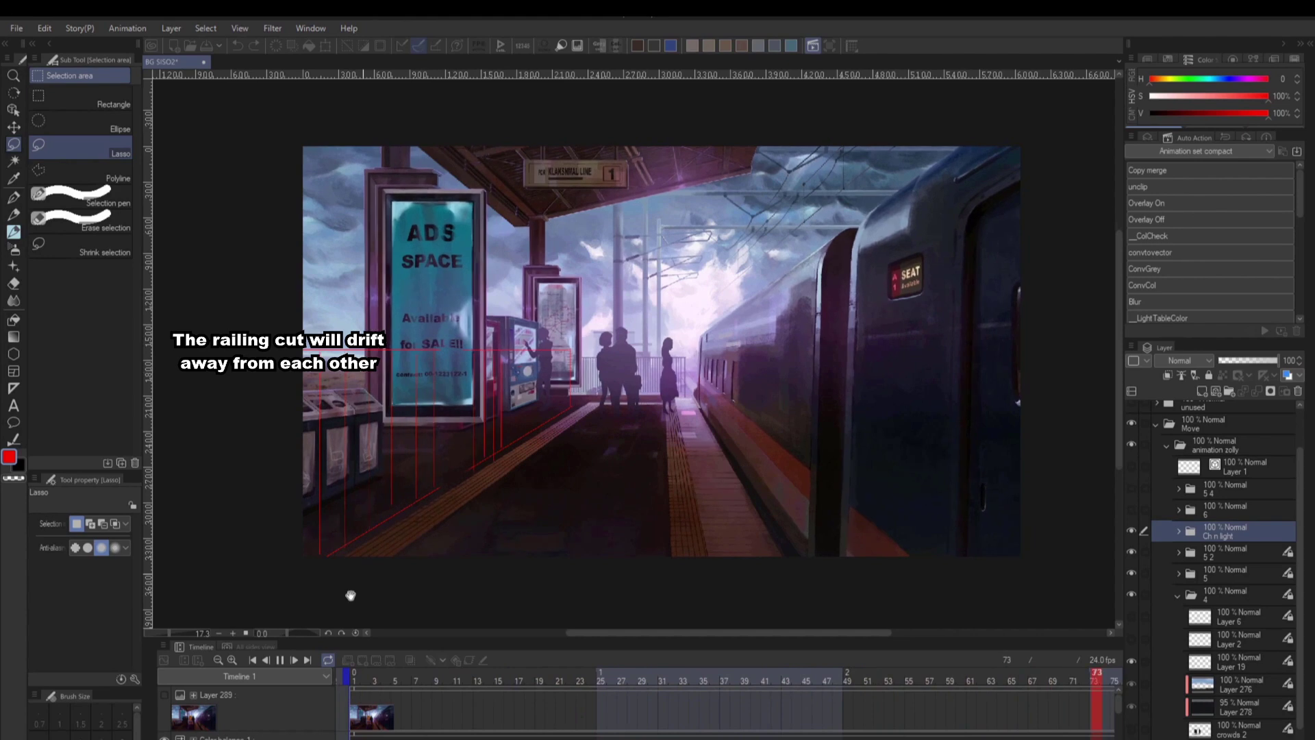
pyautogui.click(281, 660)
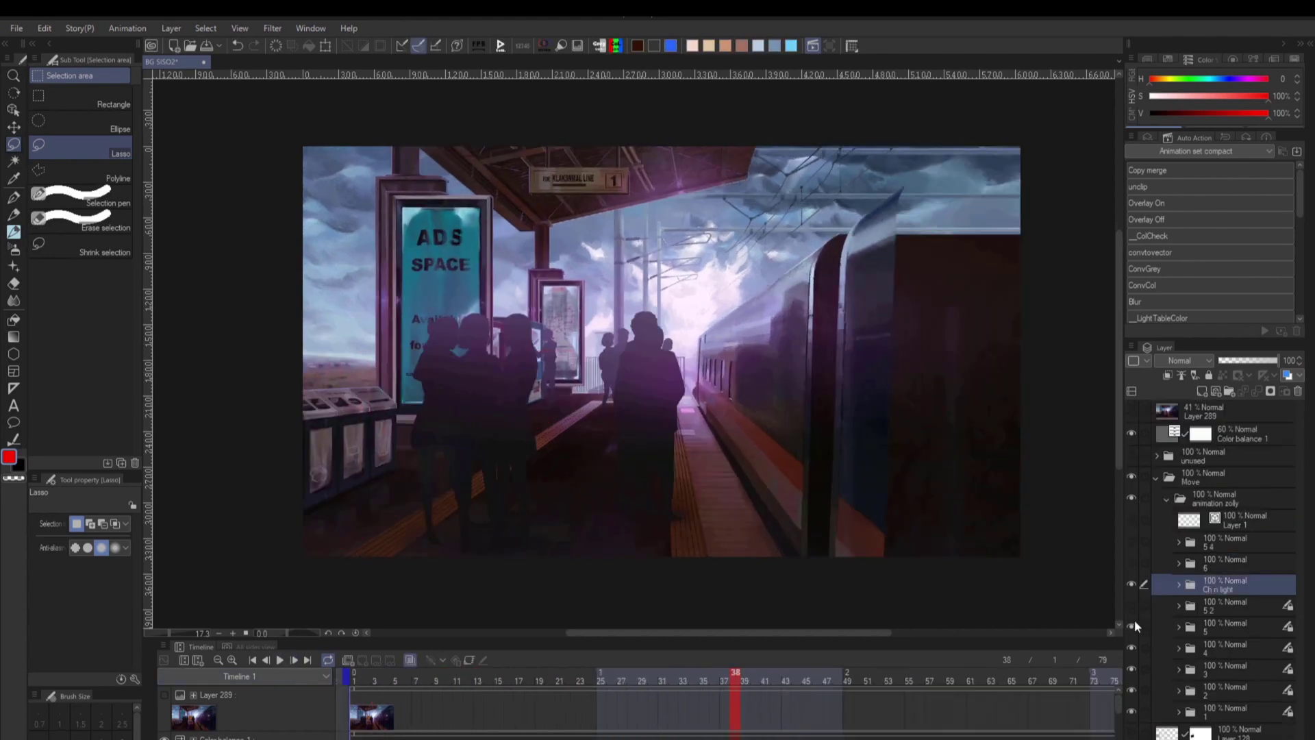
# Step: Hide folders 5, 4 and 3 to examine the background painting behind them
pyautogui.moveTo(1134, 624); pyautogui.dragTo(1132, 669)
pyautogui.scroll(1, 712, 234)
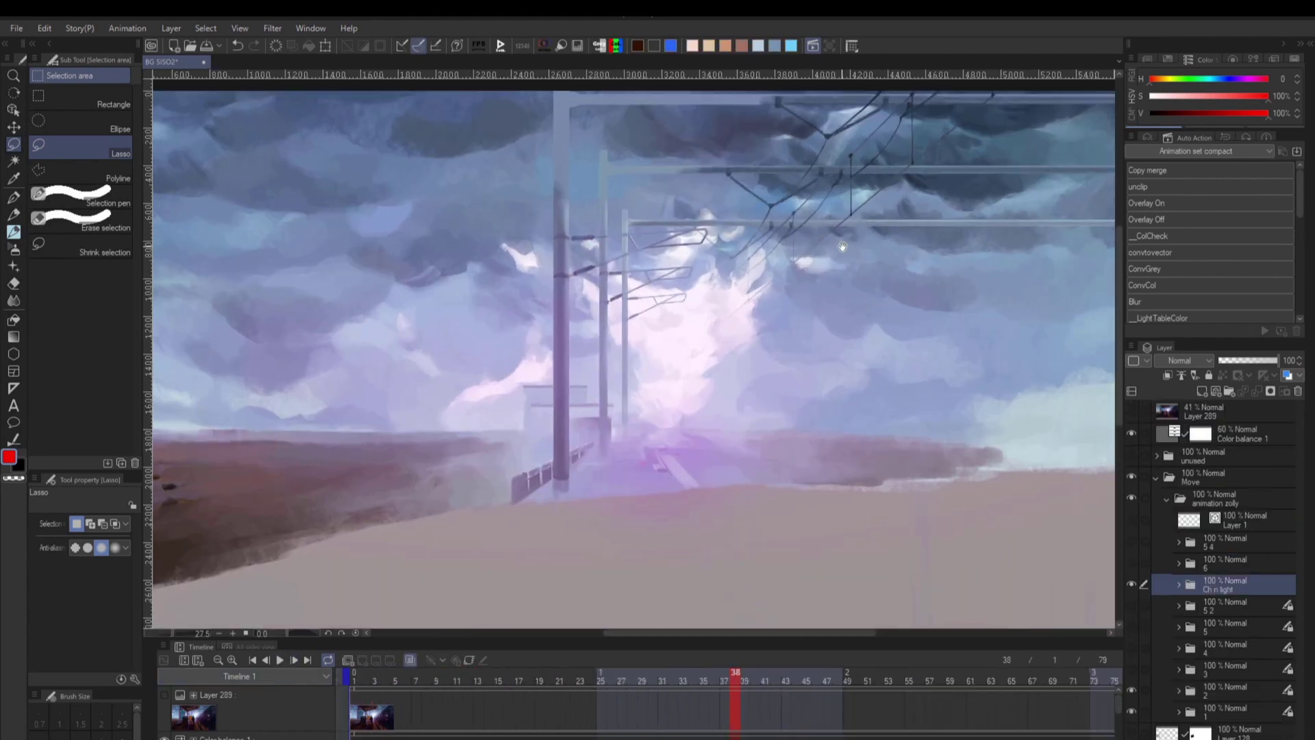
pyautogui.scroll(1, 808, 234)
pyautogui.moveTo(808, 234); pyautogui.dragTo(724, 308)
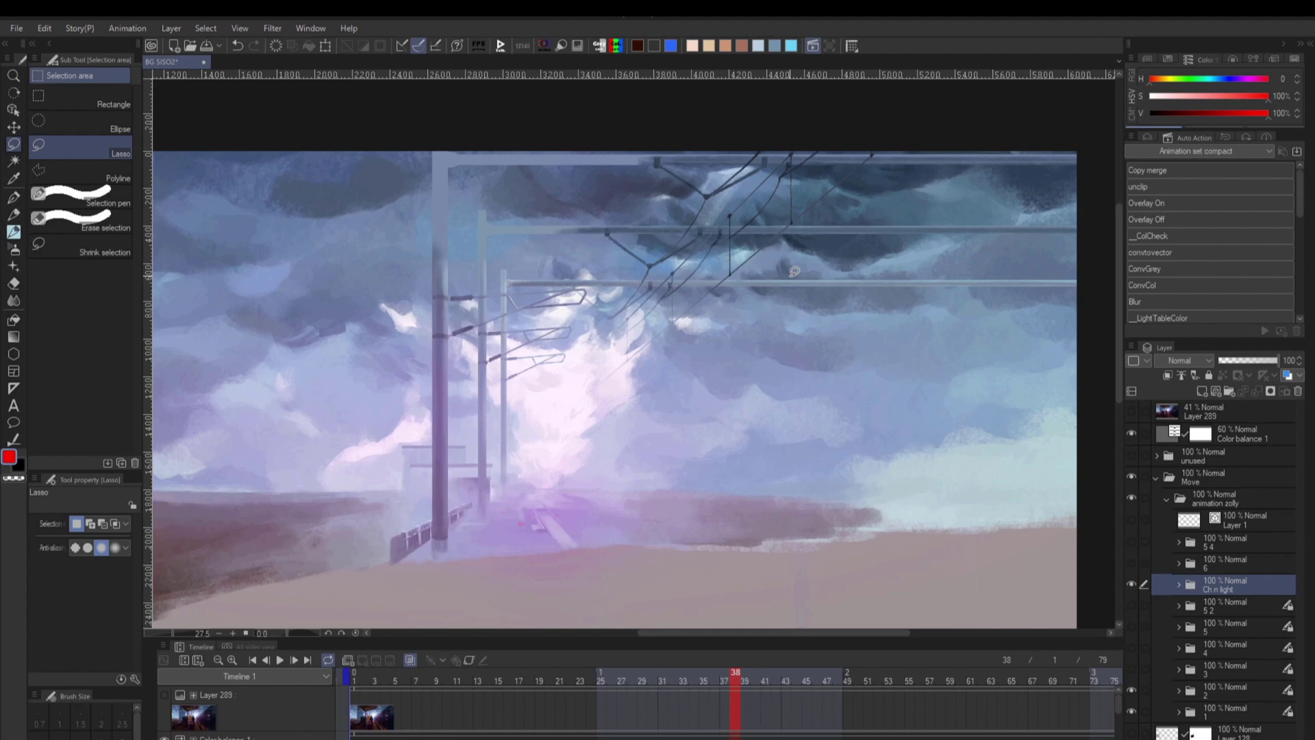
# Step: Show folders 3 and 4 again one after the other, examining the painted area on each layer
pyautogui.click(1131, 668)
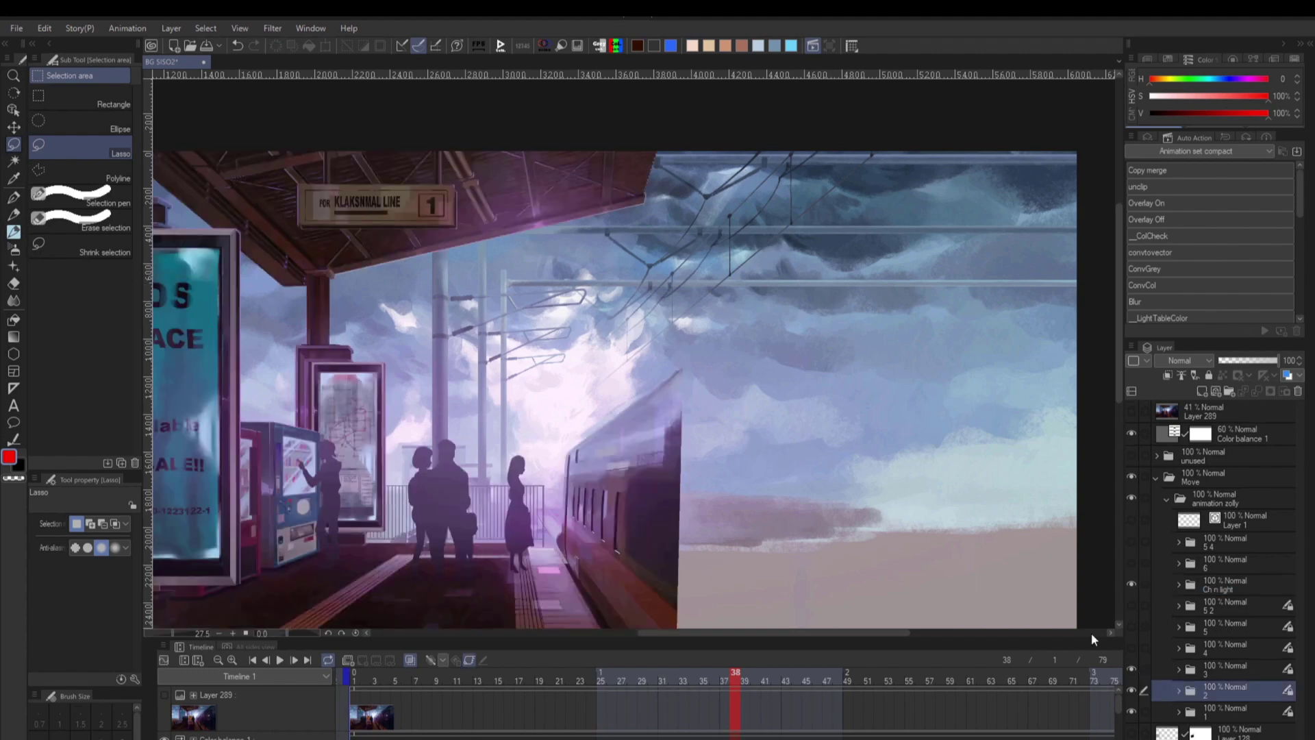
pyautogui.moveTo(787, 520); pyautogui.dragTo(883, 386)
pyautogui.moveTo(775, 364); pyautogui.dragTo(879, 343)
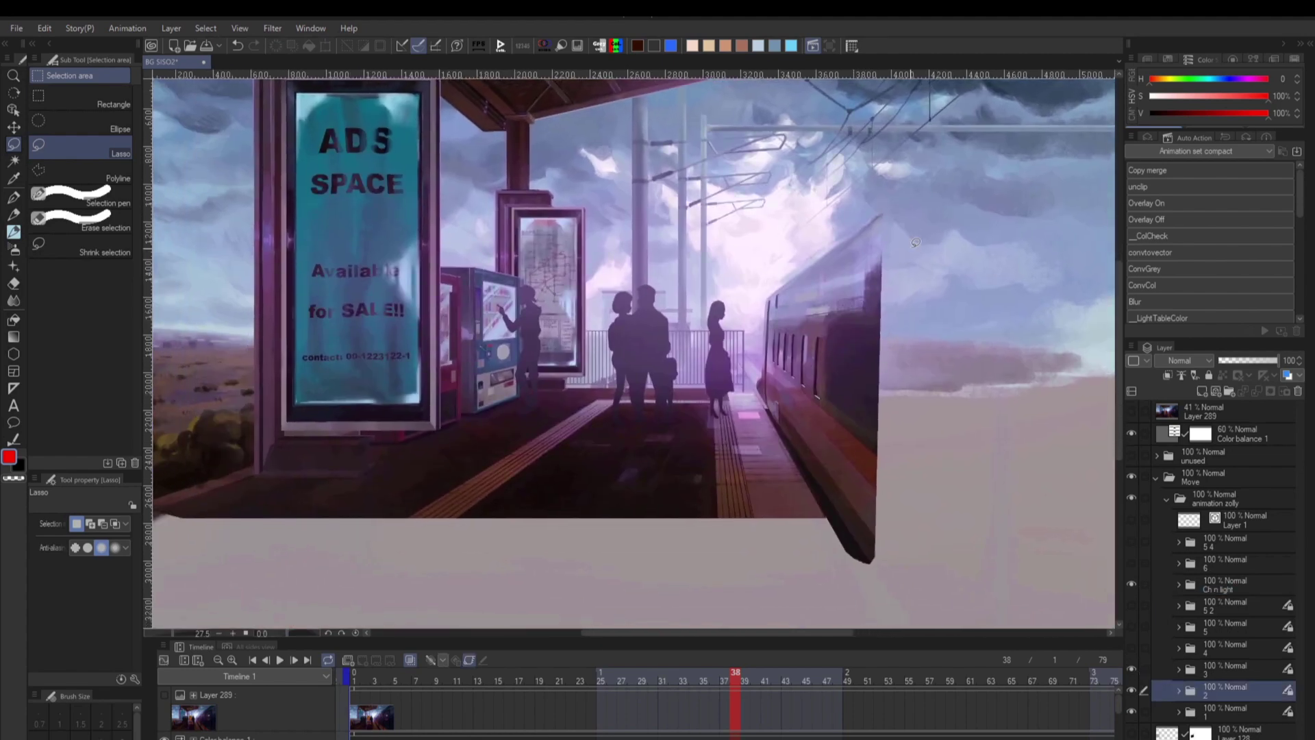
pyautogui.click(1131, 648)
pyautogui.click(1207, 648)
pyautogui.hotkey('ctrl', '-')
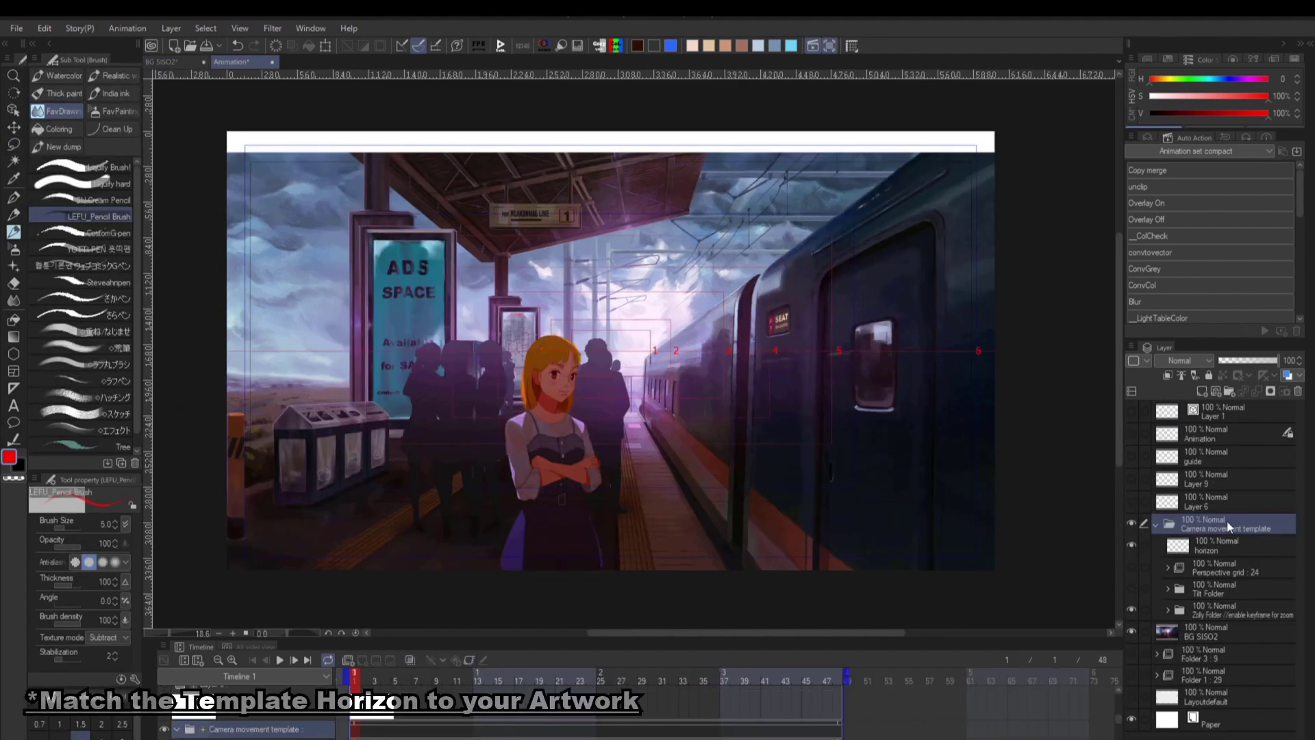
# Step: Group the Camera movement template folder inside a new folder named Move
pyautogui.hotkey('ctrl', 'g')
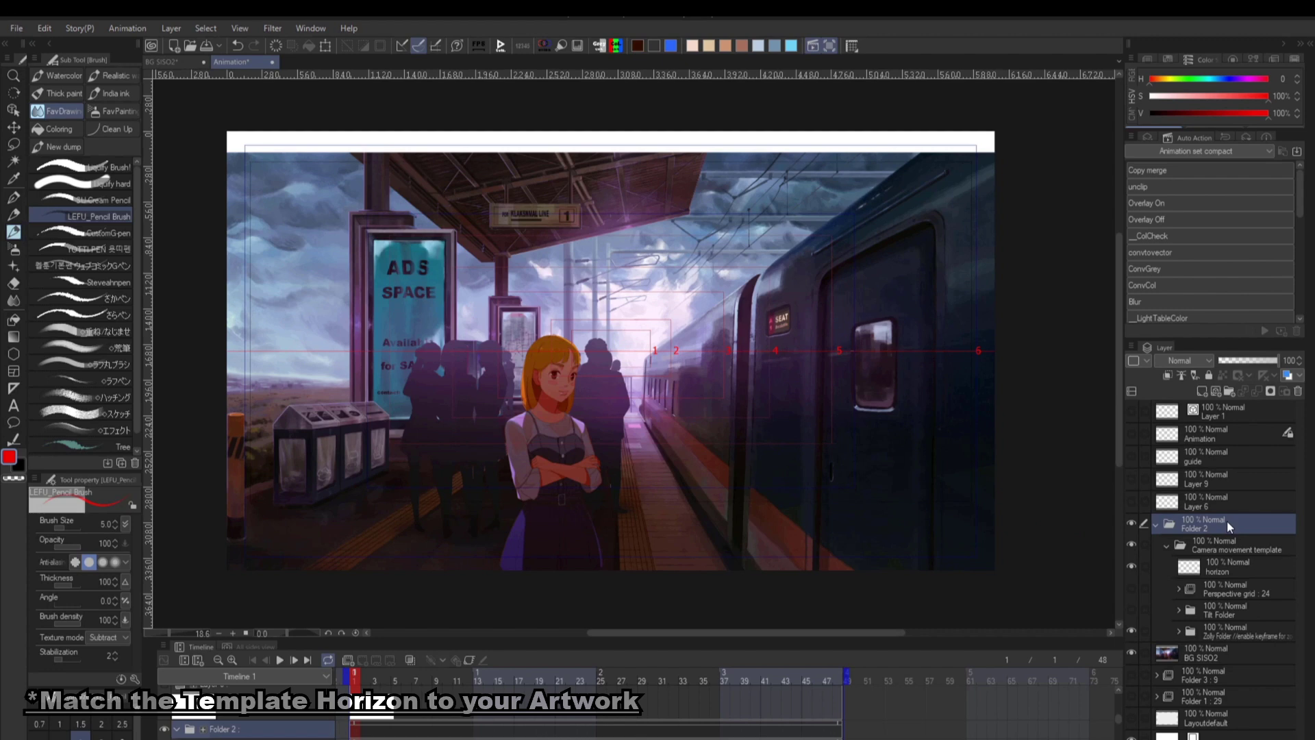
pyautogui.doubleClick(1206, 528)
pyautogui.write('Move')
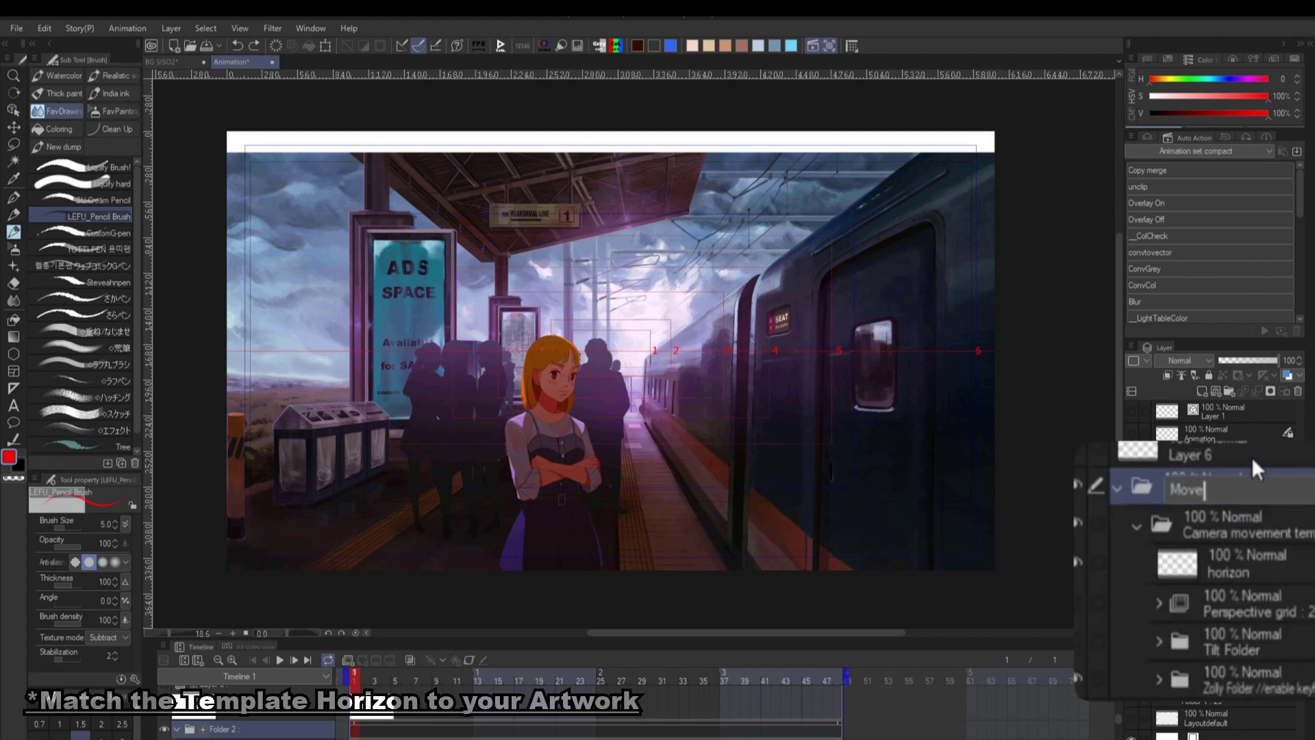
pyautogui.press('Return')
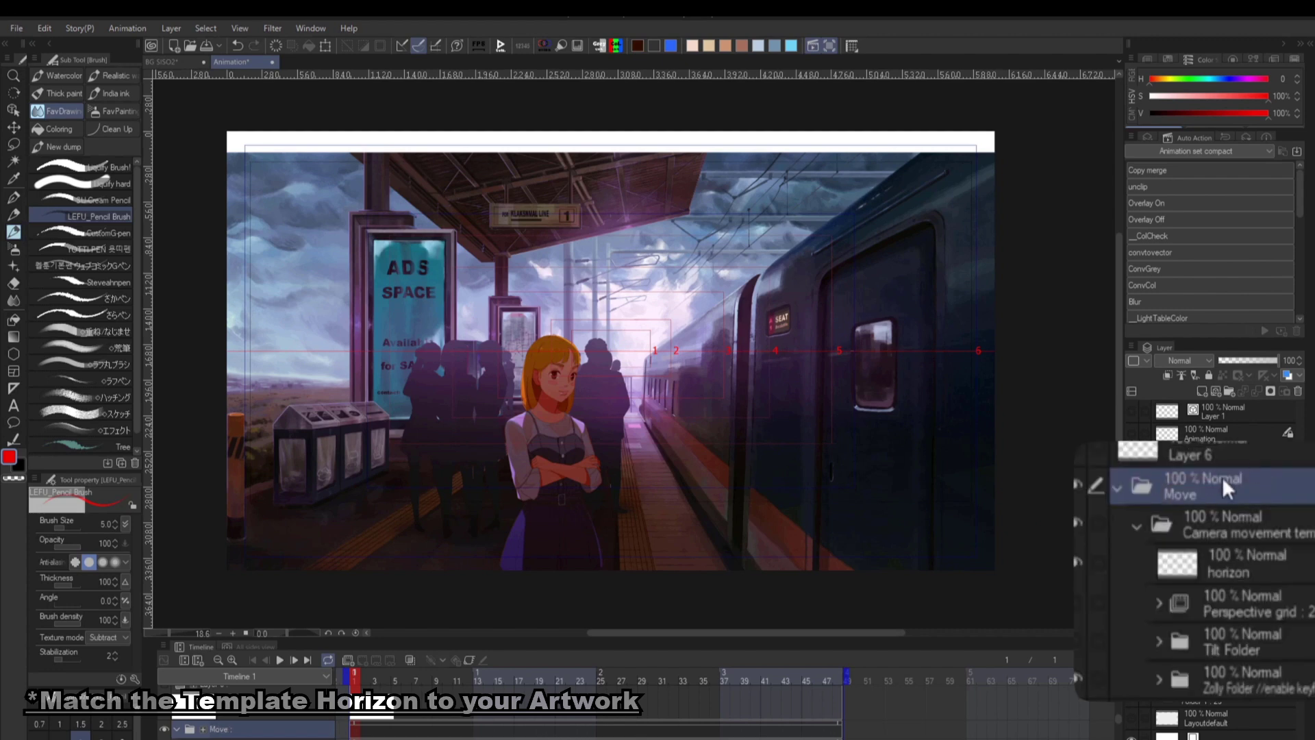
# Step: Shift the Move folder down with the Object tool to align the template's horizon line with the artwork's horizon
pyautogui.press('o')
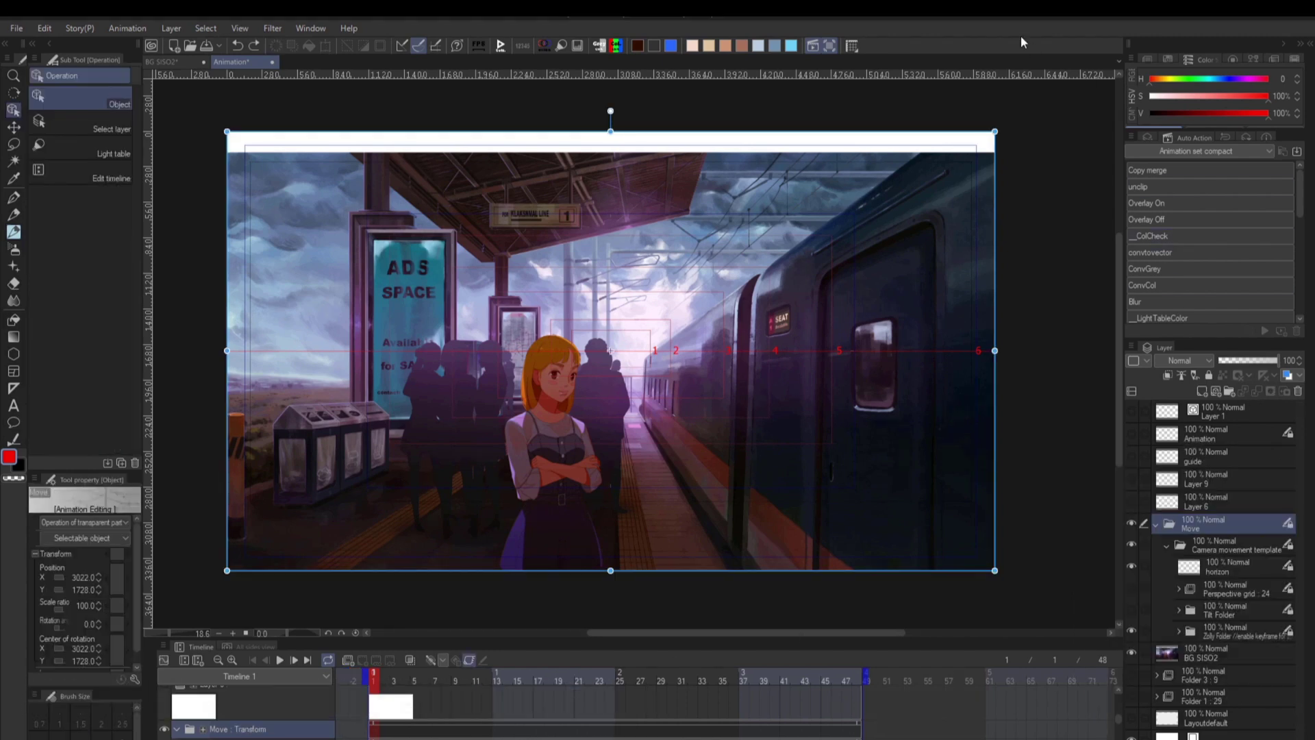
pyautogui.hotkey('shift', 'Down')
pyautogui.hotkey('shift', 'Down')
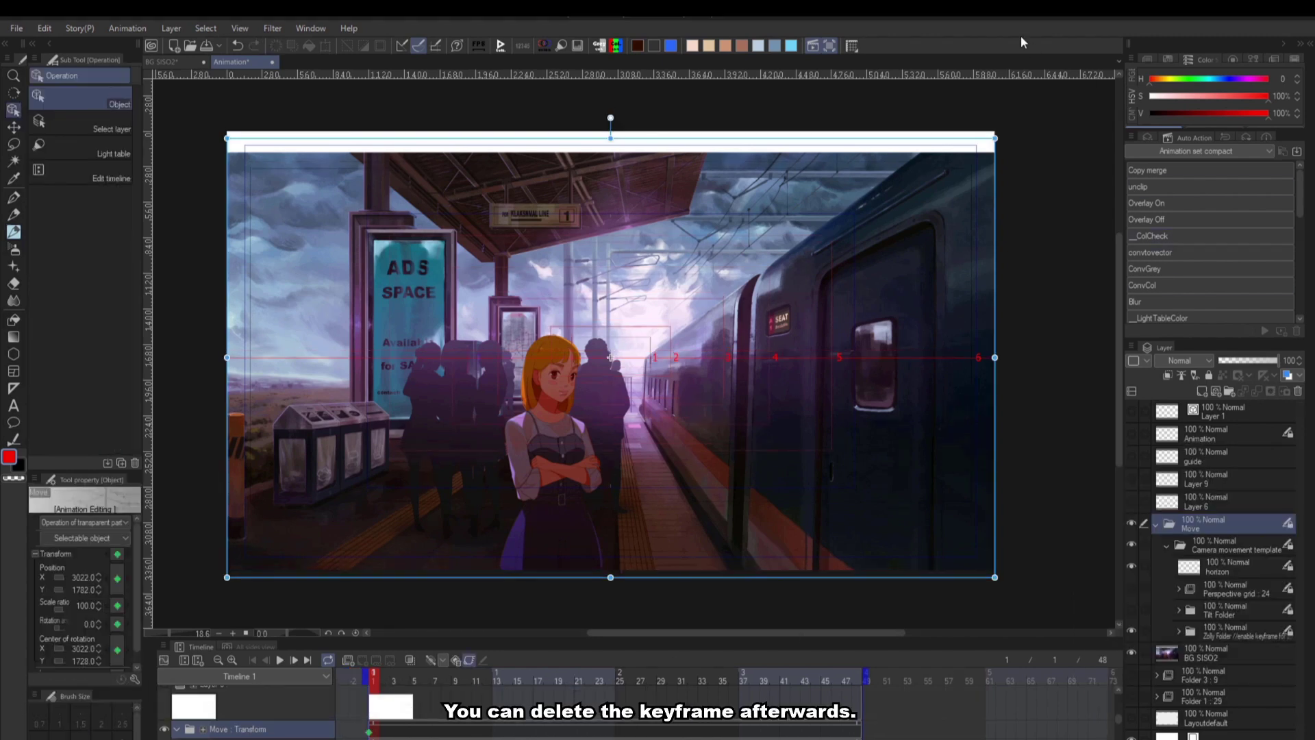
pyautogui.press('Down')
pyautogui.press('Down')
pyautogui.press('Down')
pyautogui.press('Down')
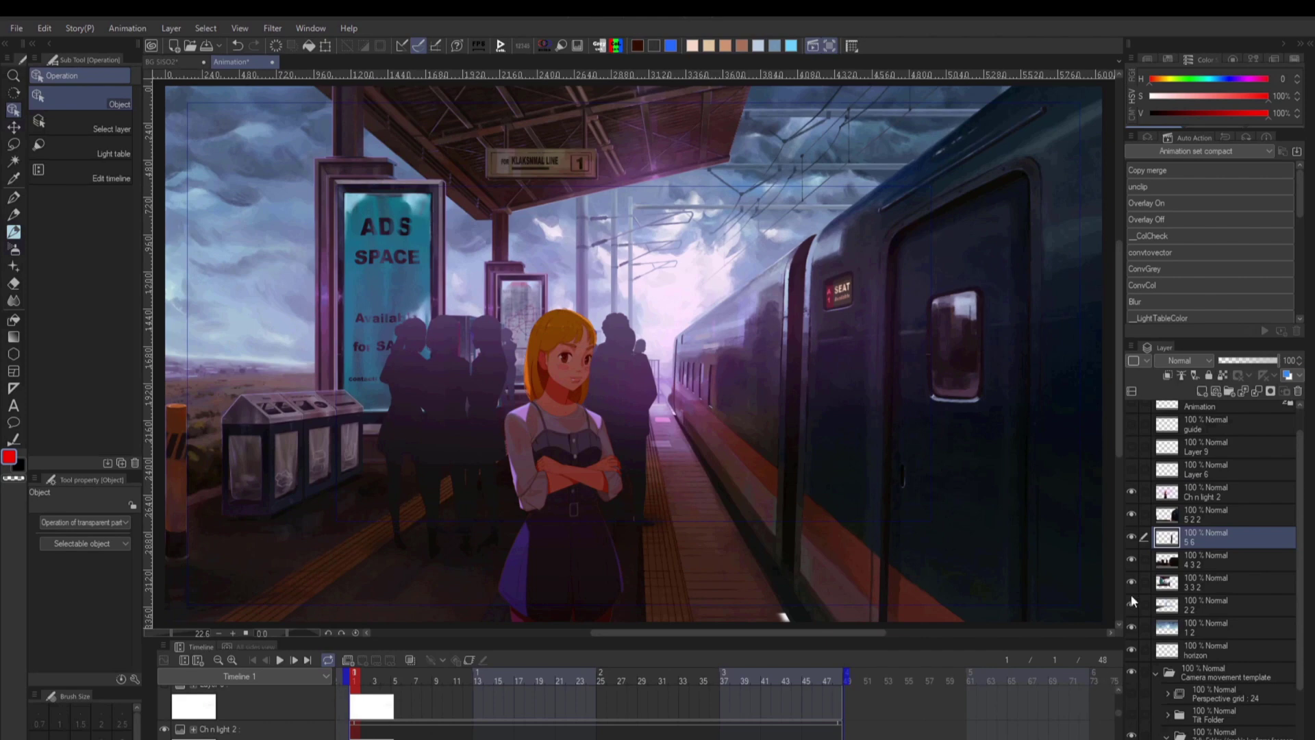
# Step: Hide all artwork layers from Ch n light 2 to 1 2, and show layers 1 2 and 2 2 again over the template
pyautogui.moveTo(1131, 494); pyautogui.dragTo(1132, 519)
pyautogui.moveTo(1131, 621); pyautogui.dragTo(1131, 632)
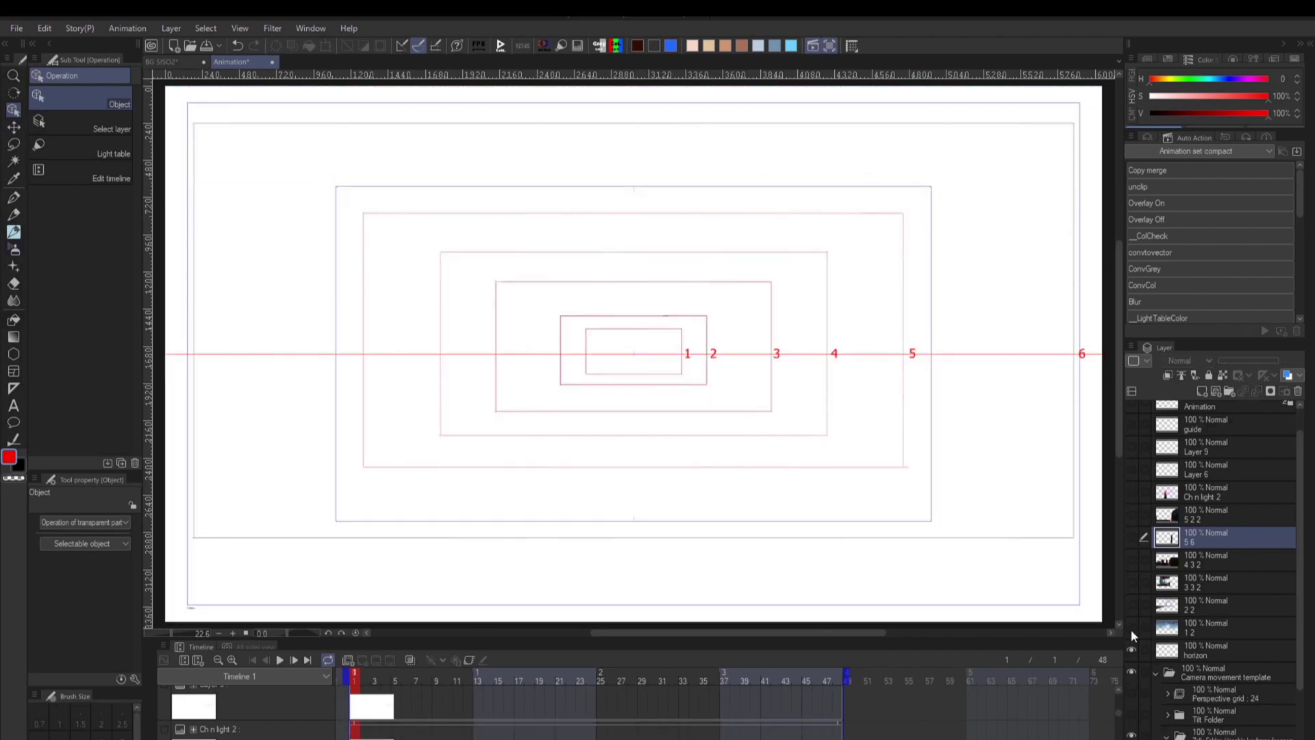
pyautogui.click(1131, 627)
pyautogui.click(1132, 608)
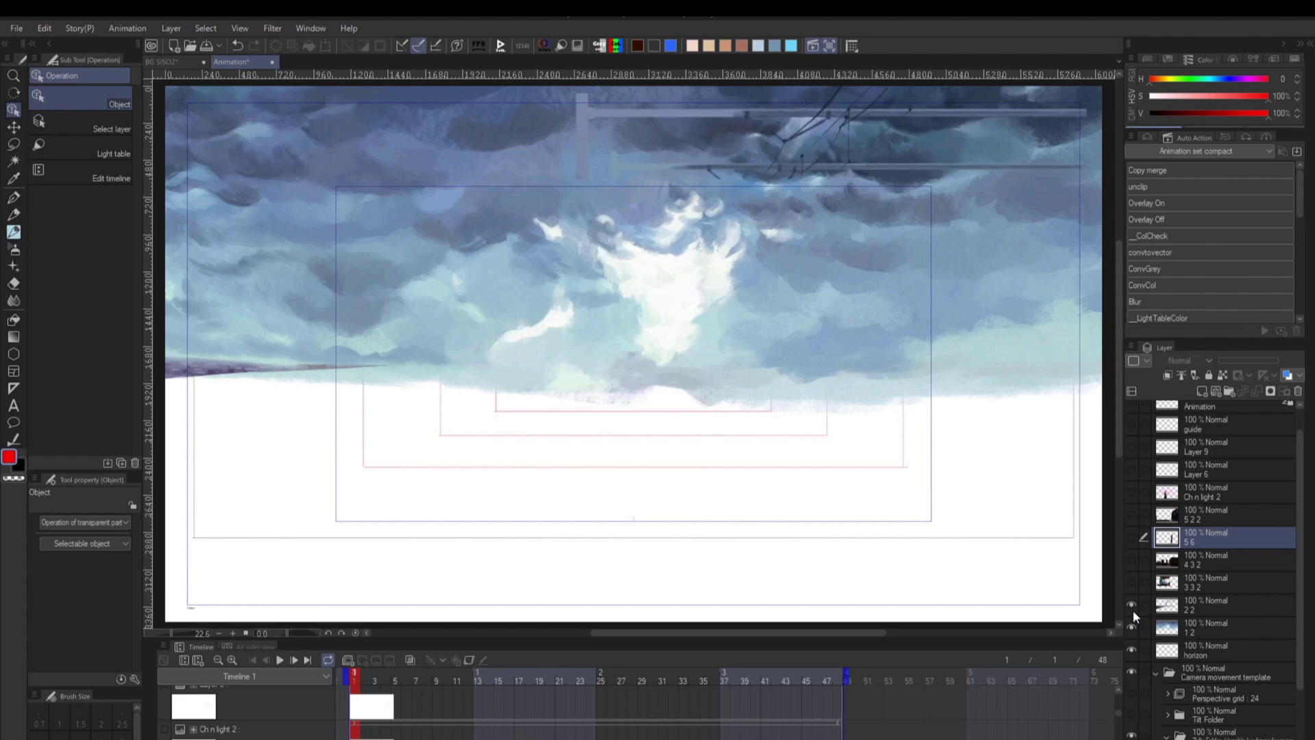
pyautogui.click(1168, 656)
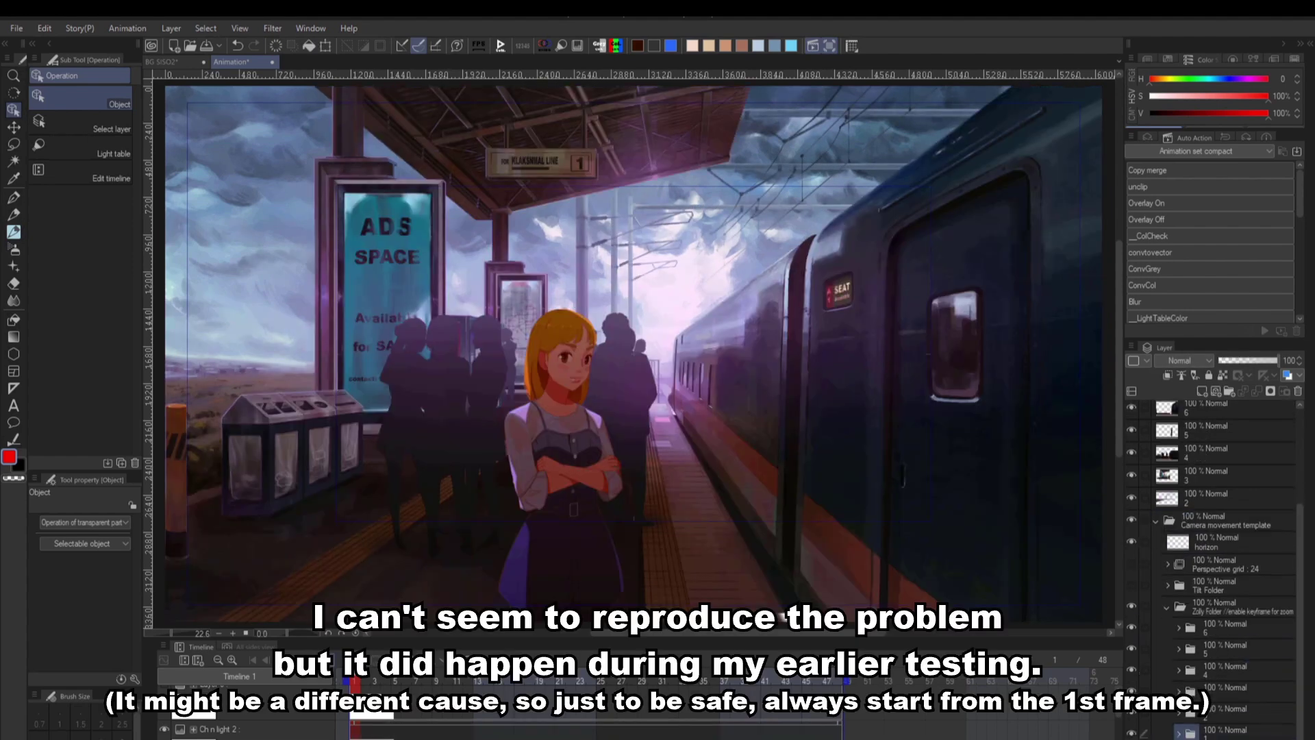
# Step: Move artwork layers 2, 3, 4 and 5 into the matching numbered subfolders of the Zolly Folder
pyautogui.moveTo(1200, 503); pyautogui.dragTo(1243, 716)
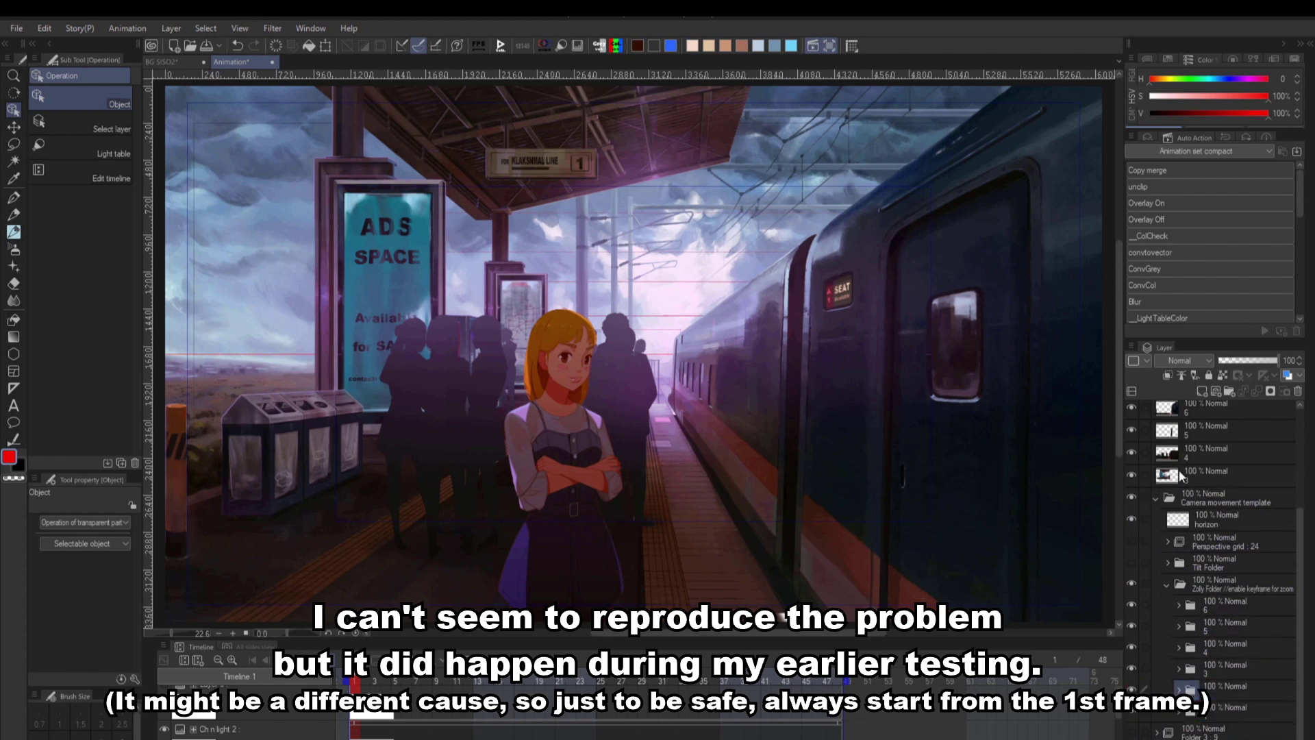
pyautogui.moveTo(1178, 470); pyautogui.dragTo(1235, 666)
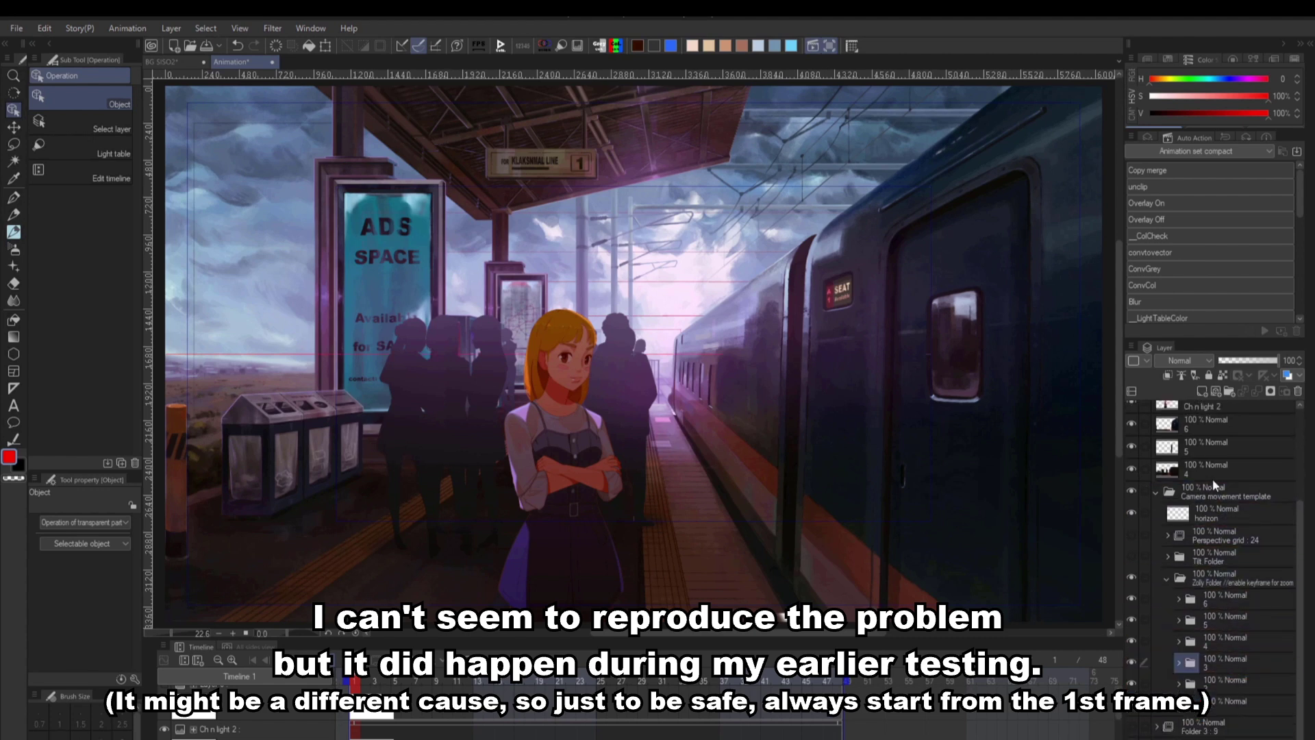
pyautogui.click(1210, 470)
pyautogui.moveTo(1213, 465); pyautogui.dragTo(1239, 637)
pyautogui.click(1213, 452)
pyautogui.moveTo(1213, 464); pyautogui.dragTo(1227, 615)
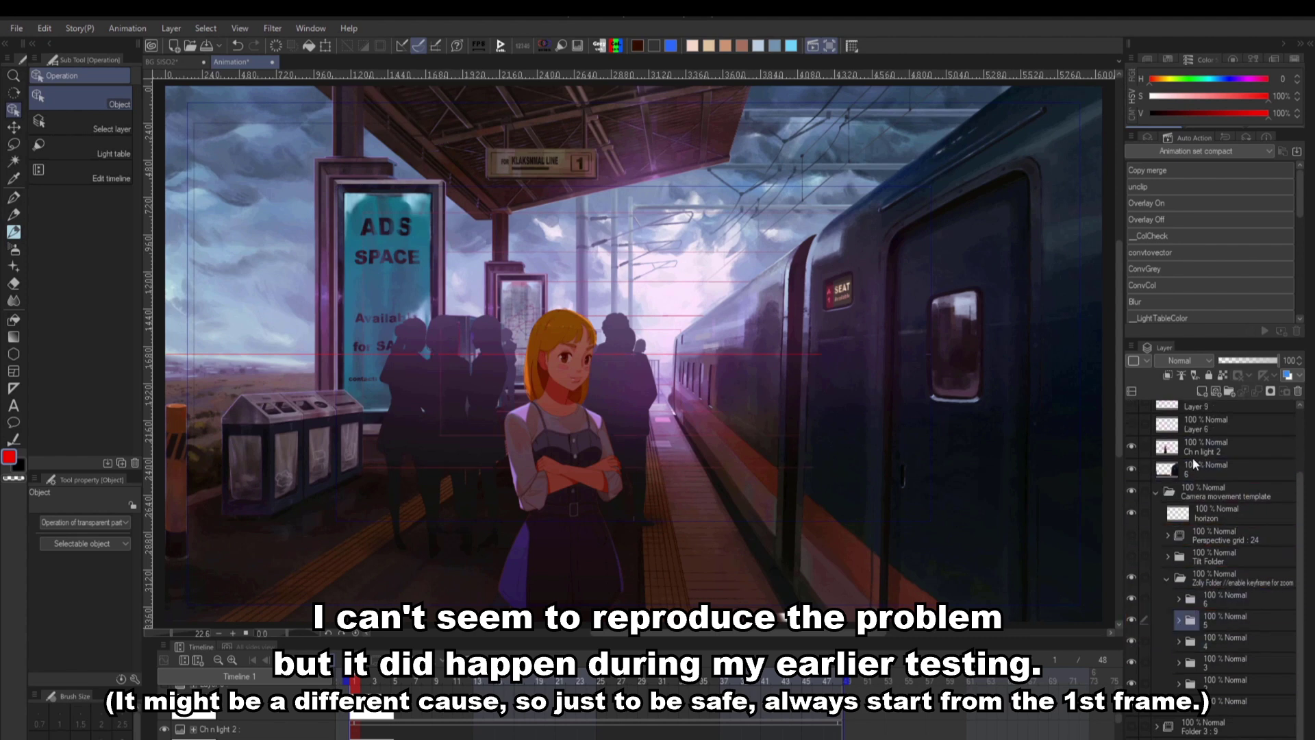
# Step: Move artwork layers 6 and Ch n light 2 into the Zolly Folder's subfolder 6, and scrub the timeline to preview the movement
pyautogui.click(1195, 462)
pyautogui.moveTo(1208, 463); pyautogui.dragTo(1255, 594)
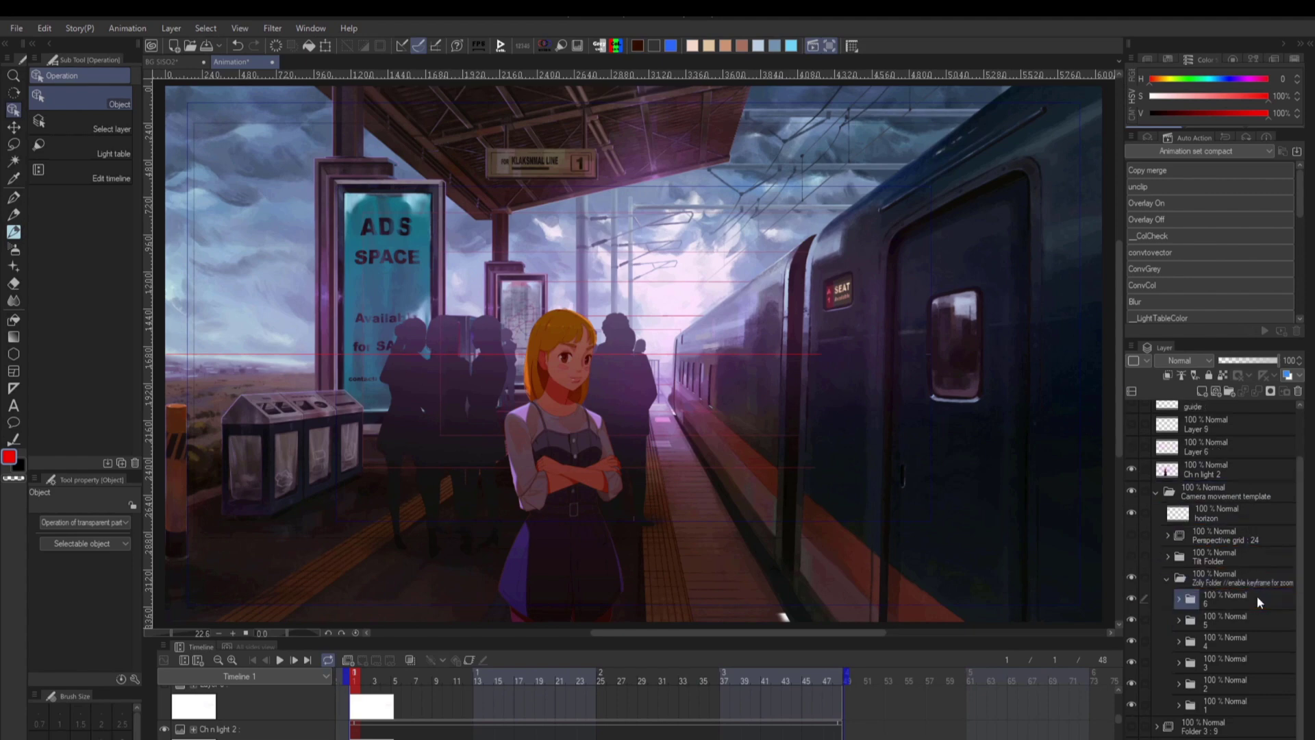
pyautogui.click(1213, 461)
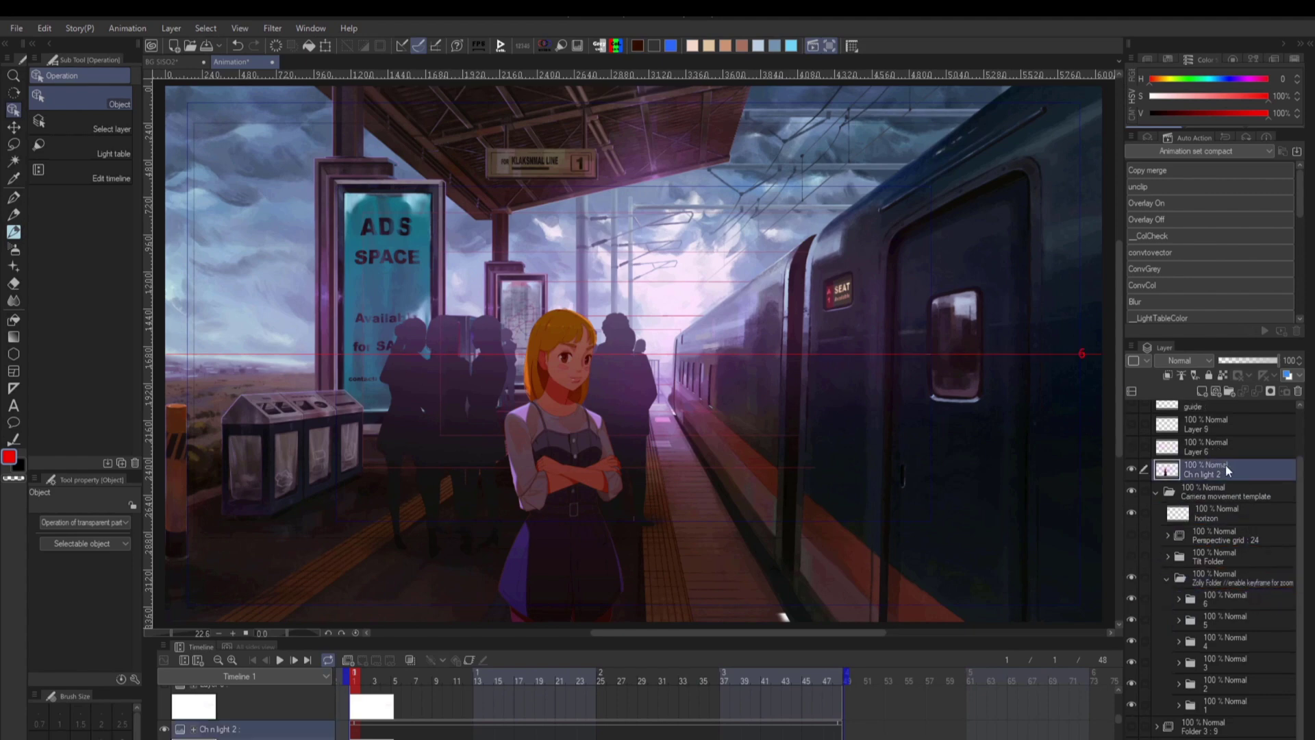
pyautogui.moveTo(1226, 465); pyautogui.dragTo(1251, 597)
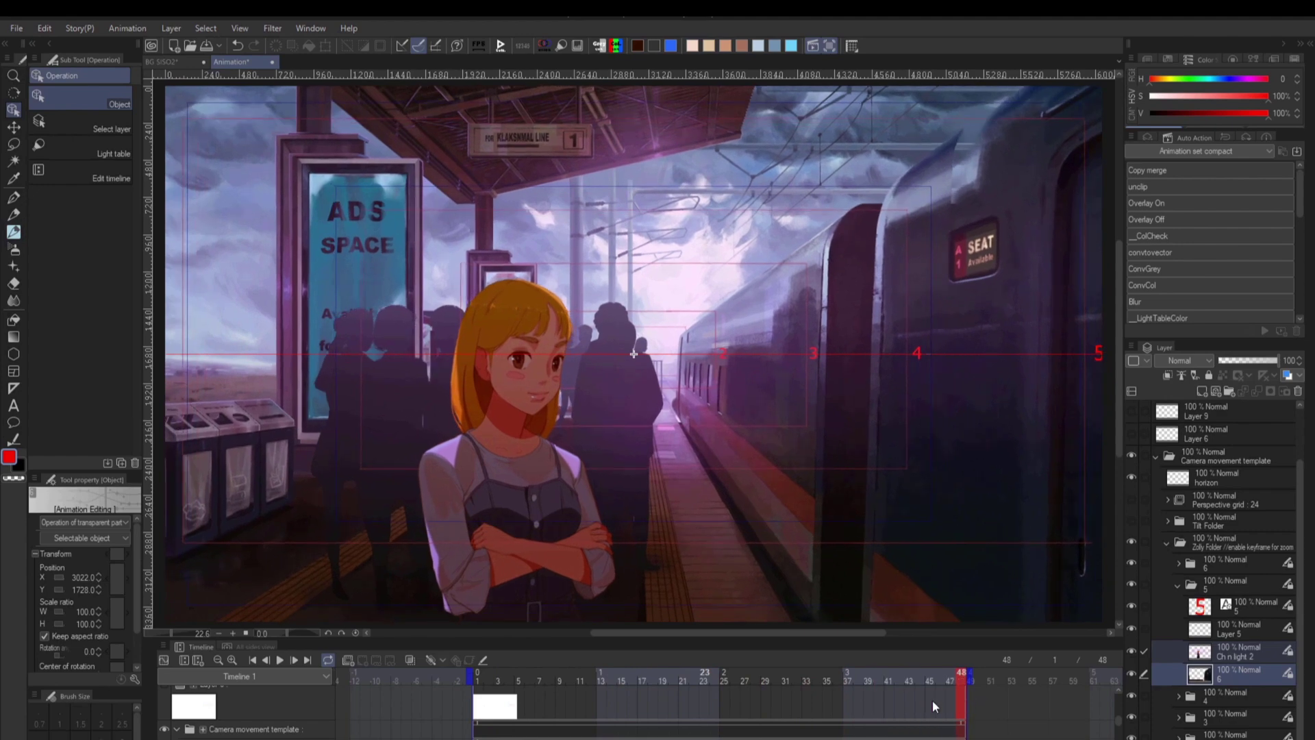
pyautogui.click(931, 700)
pyautogui.moveTo(845, 700); pyautogui.dragTo(503, 731)
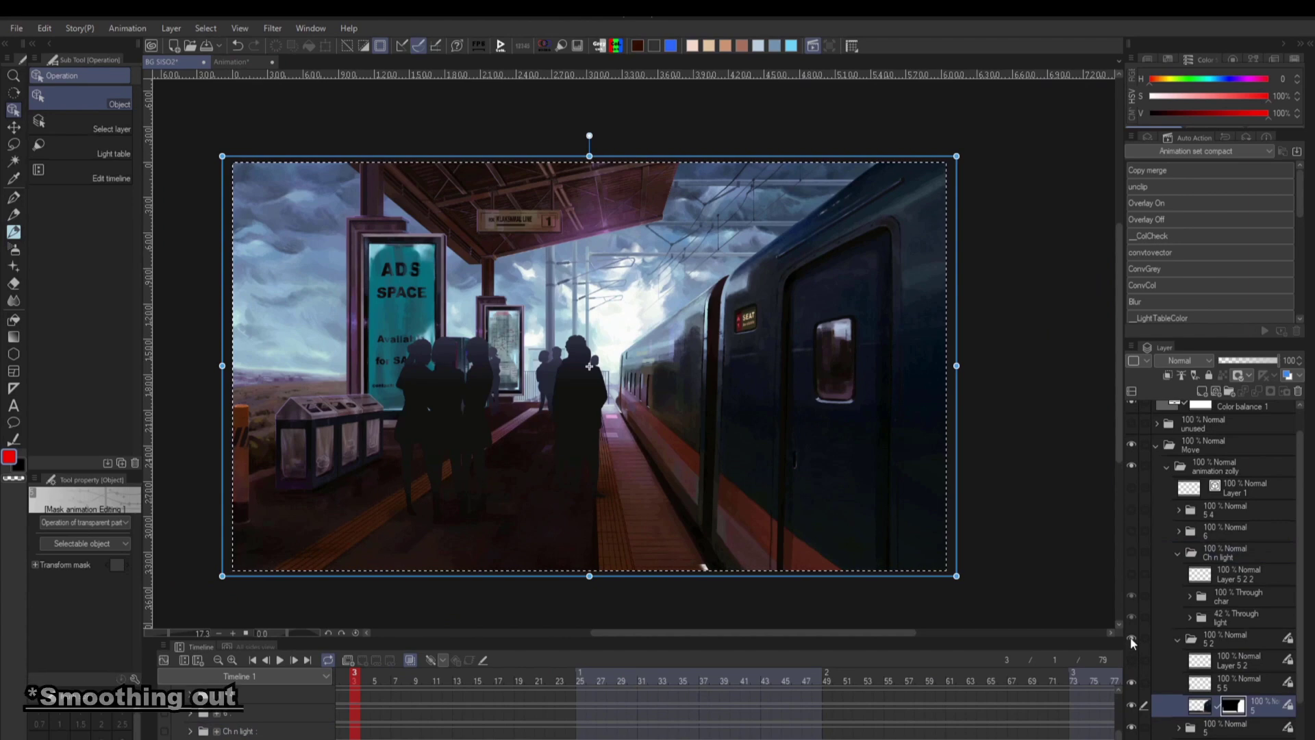
# Step: Show the mask area of Folder 1 inside artwork folder 4 and smooth its transition edge beside the standing silhouette
pyautogui.click(1131, 639)
pyautogui.scroll(3, 781, 380)
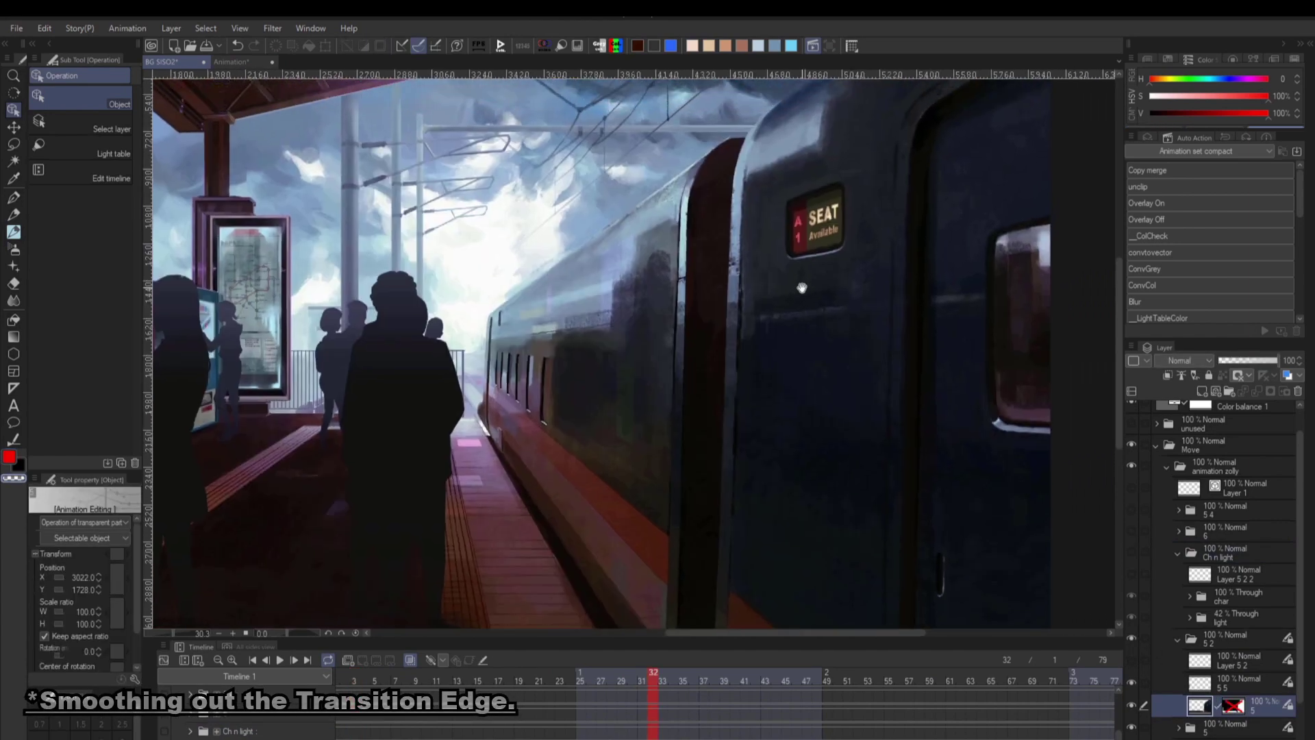
pyautogui.scroll(4, 796, 244)
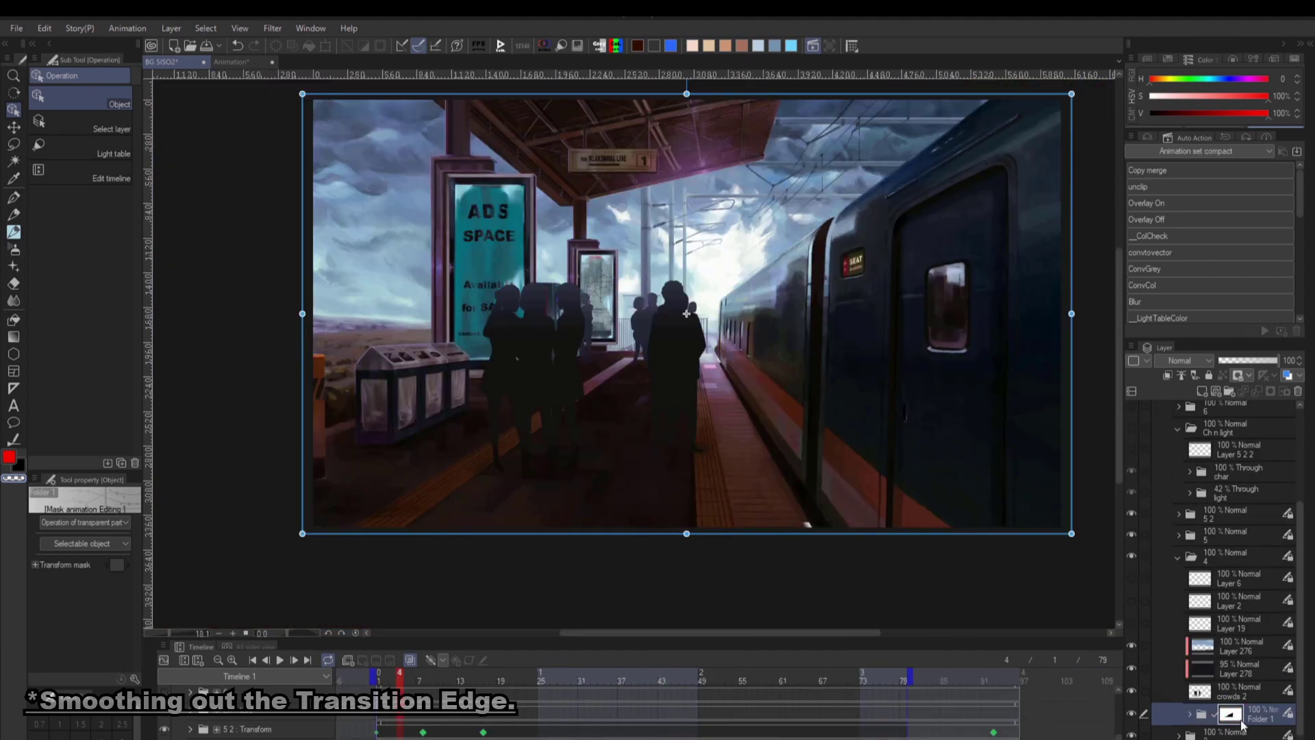
pyautogui.rightClick(1242, 723)
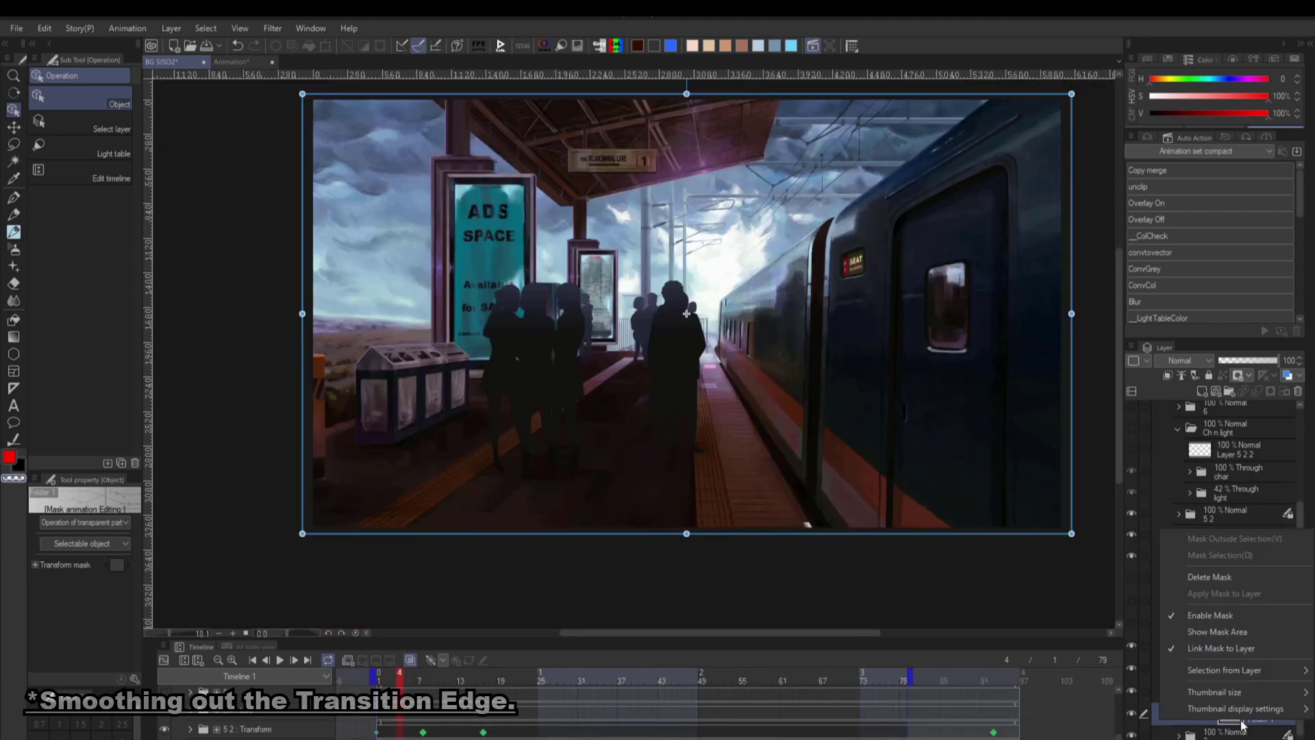
pyautogui.click(1231, 628)
pyautogui.moveTo(696, 331)
pyautogui.mouseDown()
pyautogui.moveTo(741, 339)
pyautogui.moveTo(711, 354)
pyautogui.moveTo(828, 344)
pyautogui.moveTo(710, 341)
pyautogui.mouseUp()
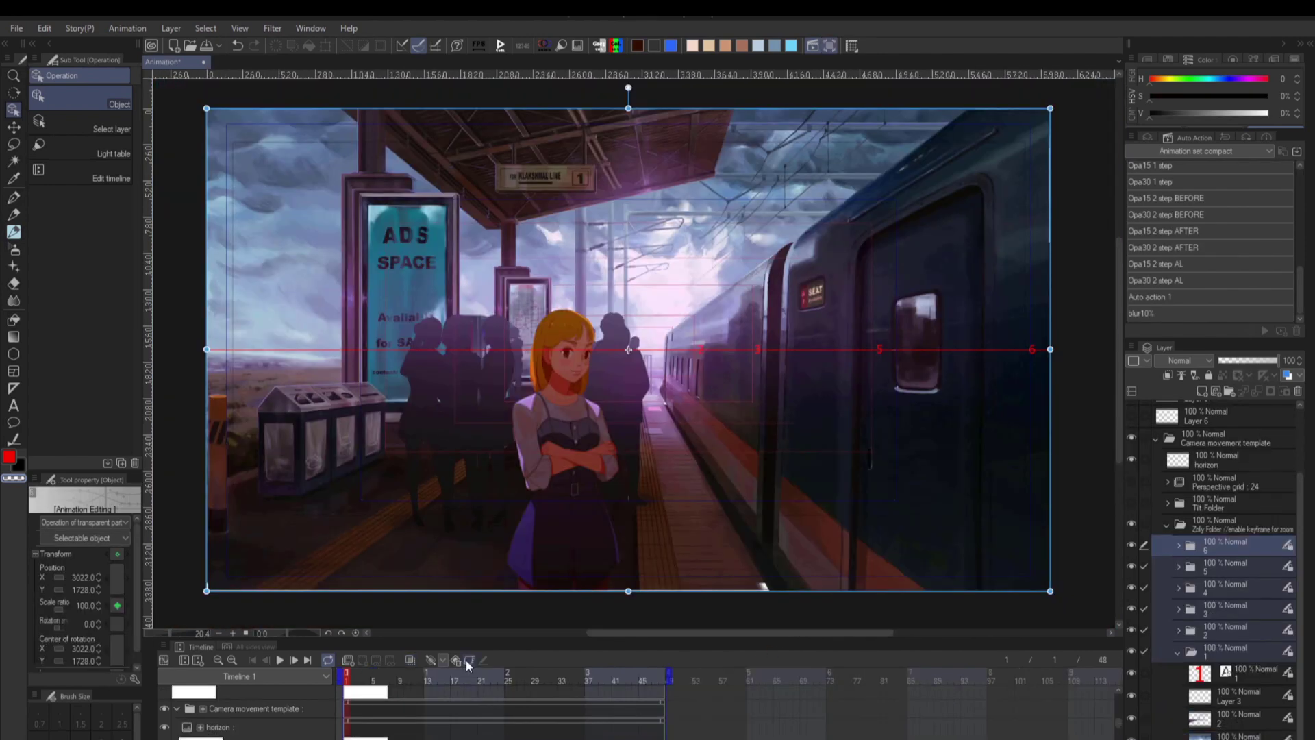
# Step: Apply a Gaussian blur of strength 21.88 to the sky layer in the Zolly Folder's subfolder 1
pyautogui.click(1238, 734)
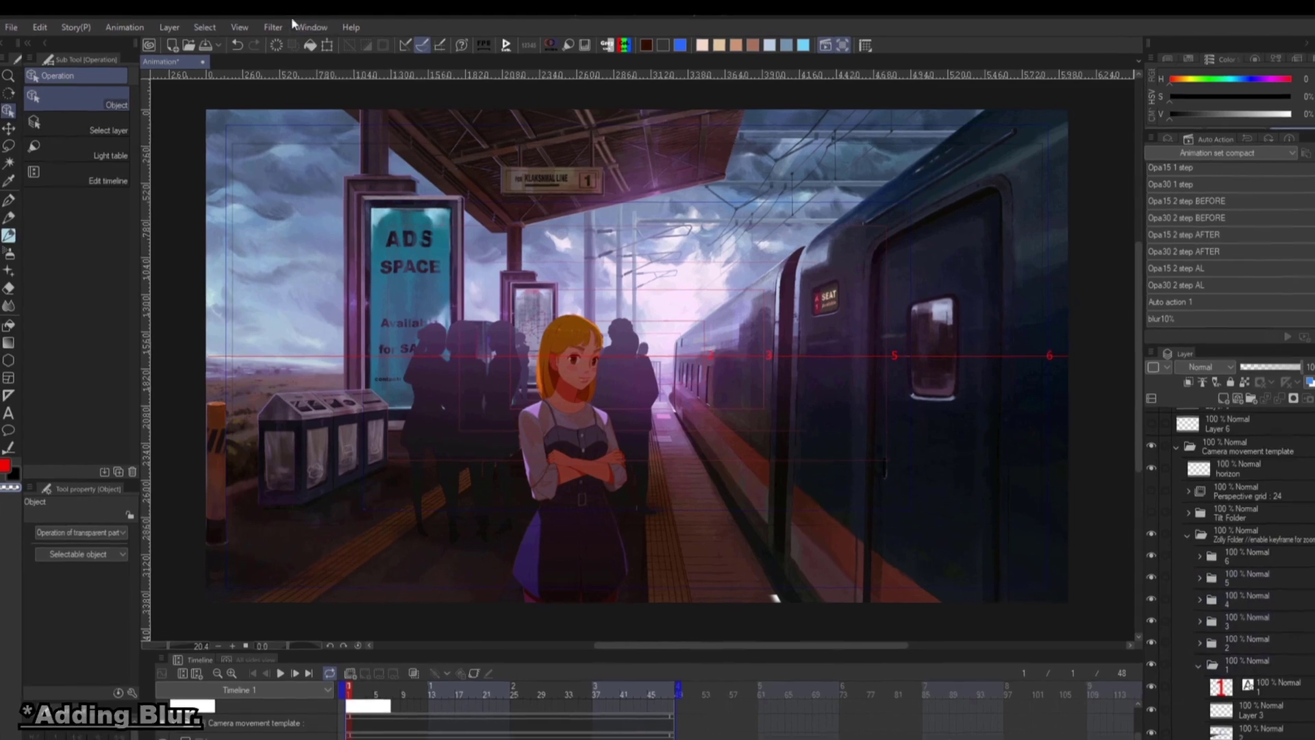
pyautogui.click(272, 28)
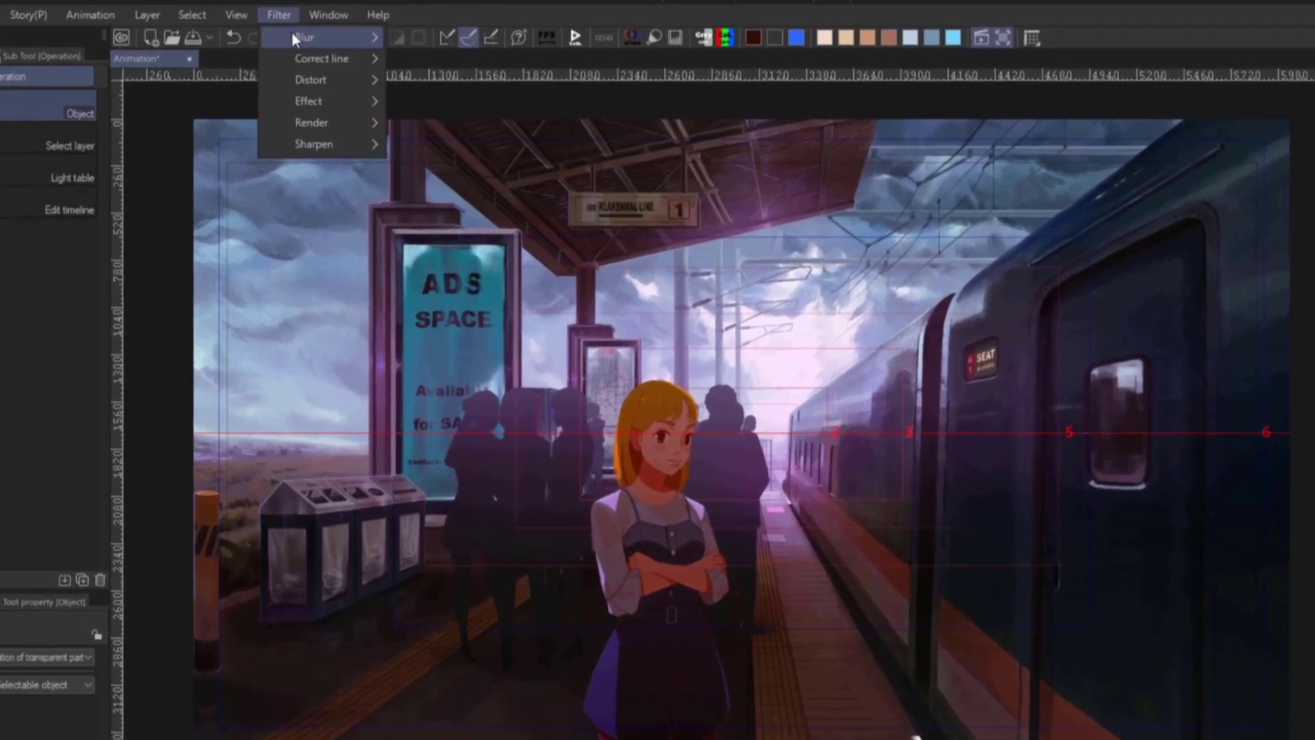
pyautogui.moveTo(283, 42)
pyautogui.click(452, 82)
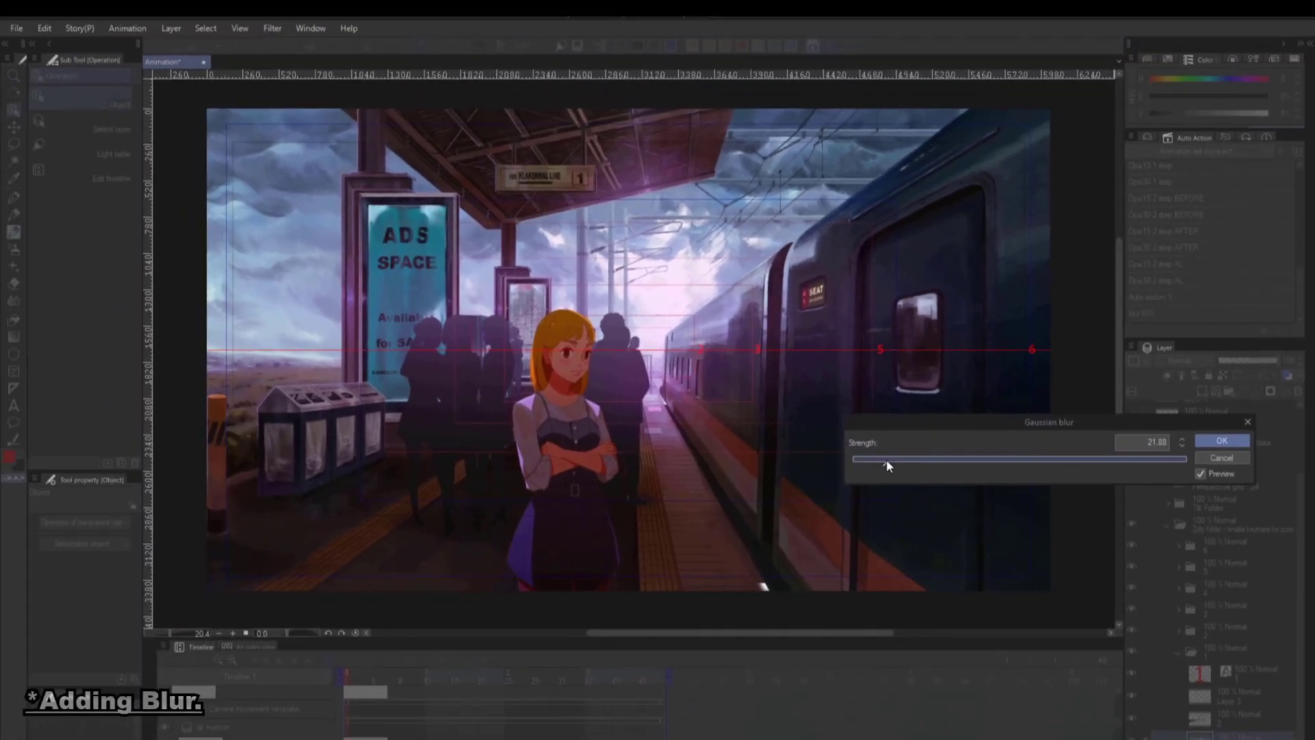
pyautogui.press('Return')
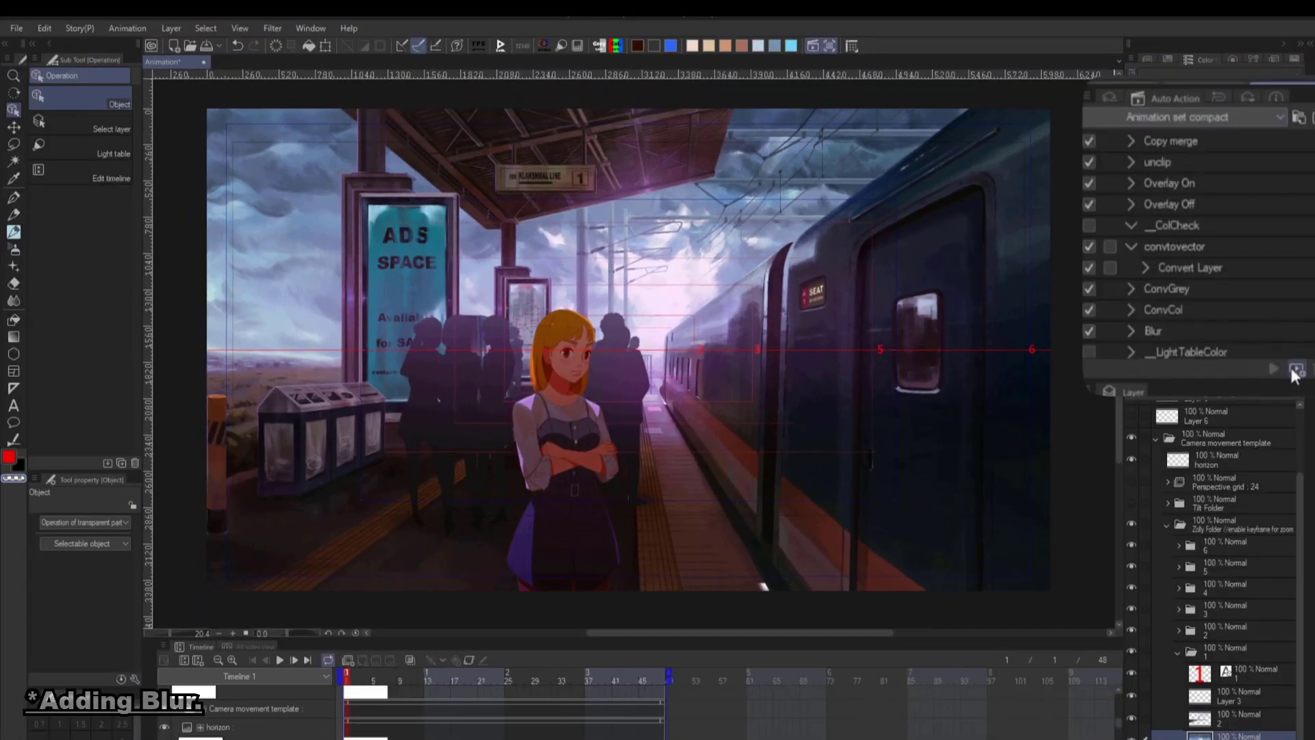
# Step: Create an auto action named "blur 5%" and record a Gaussian blur of strength 5 in it
pyautogui.scroll(-5, 1271, 326)
pyautogui.scroll(-4, 1271, 330)
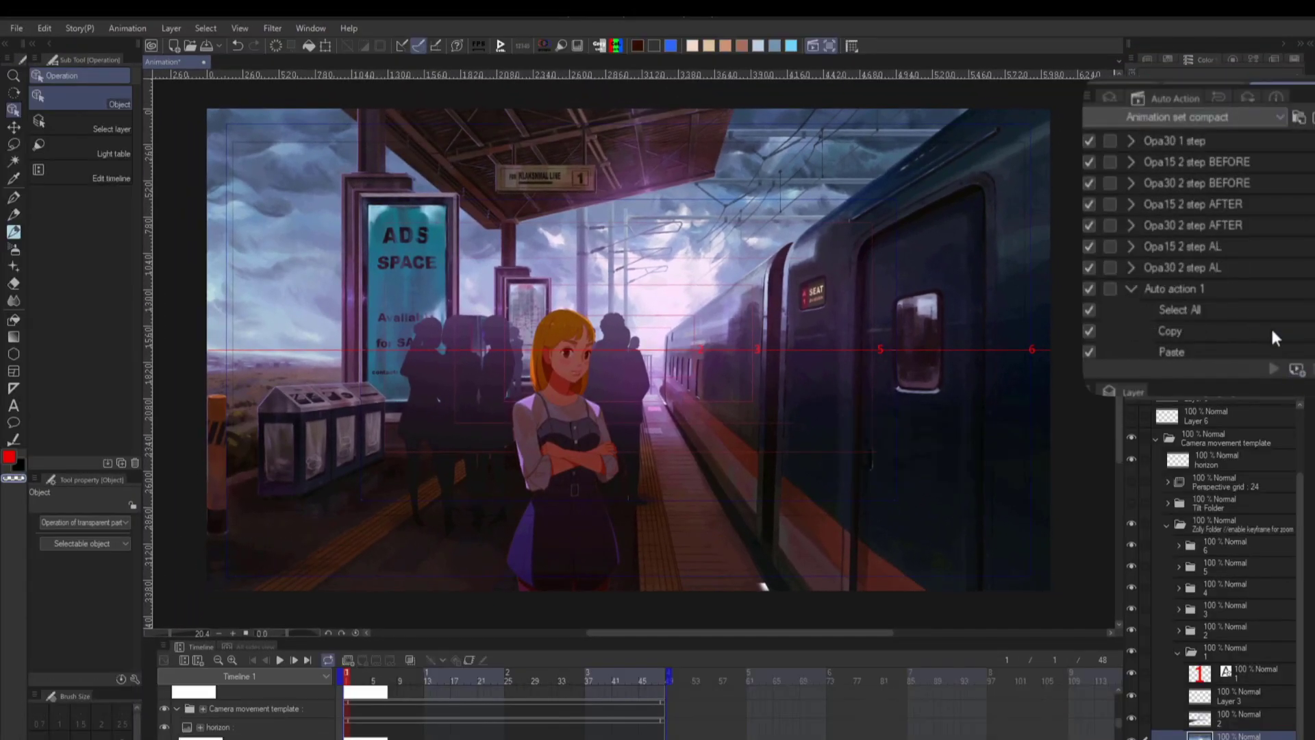
pyautogui.click(1295, 369)
pyautogui.write('blur')
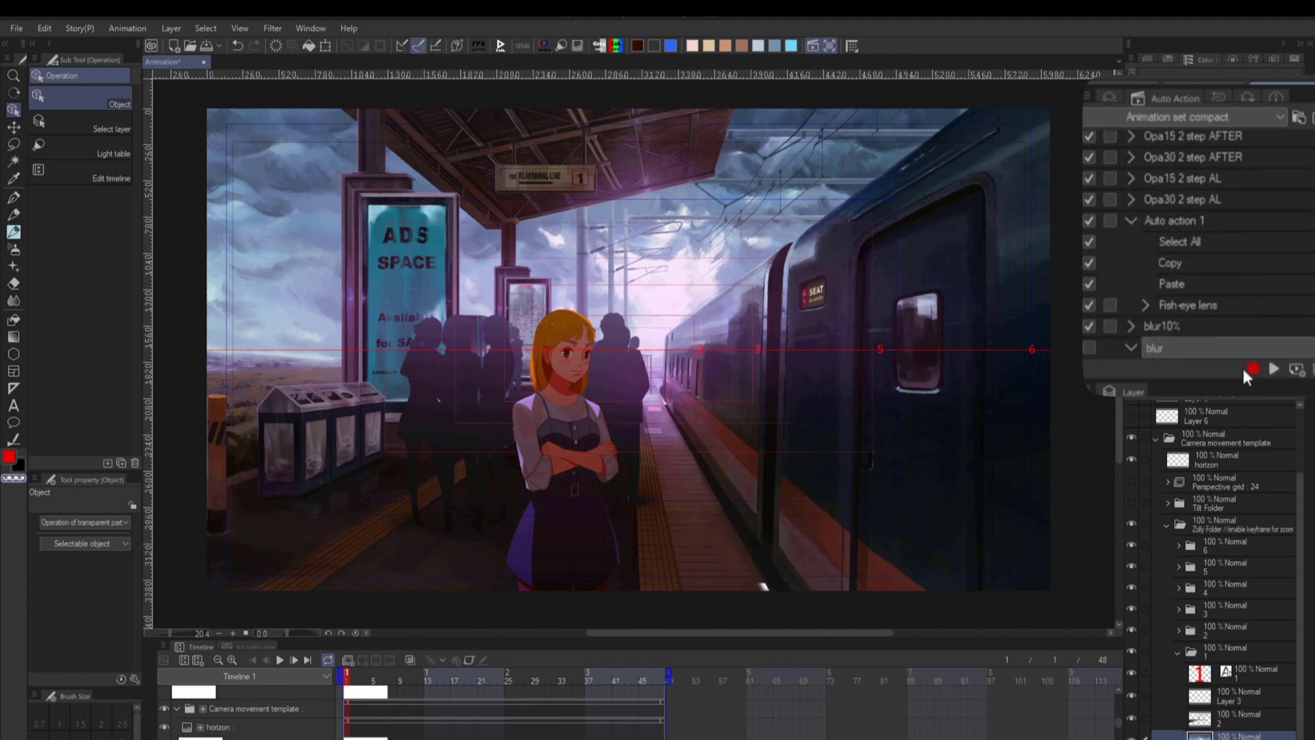
pyautogui.write(' 5%')
pyautogui.press('Return')
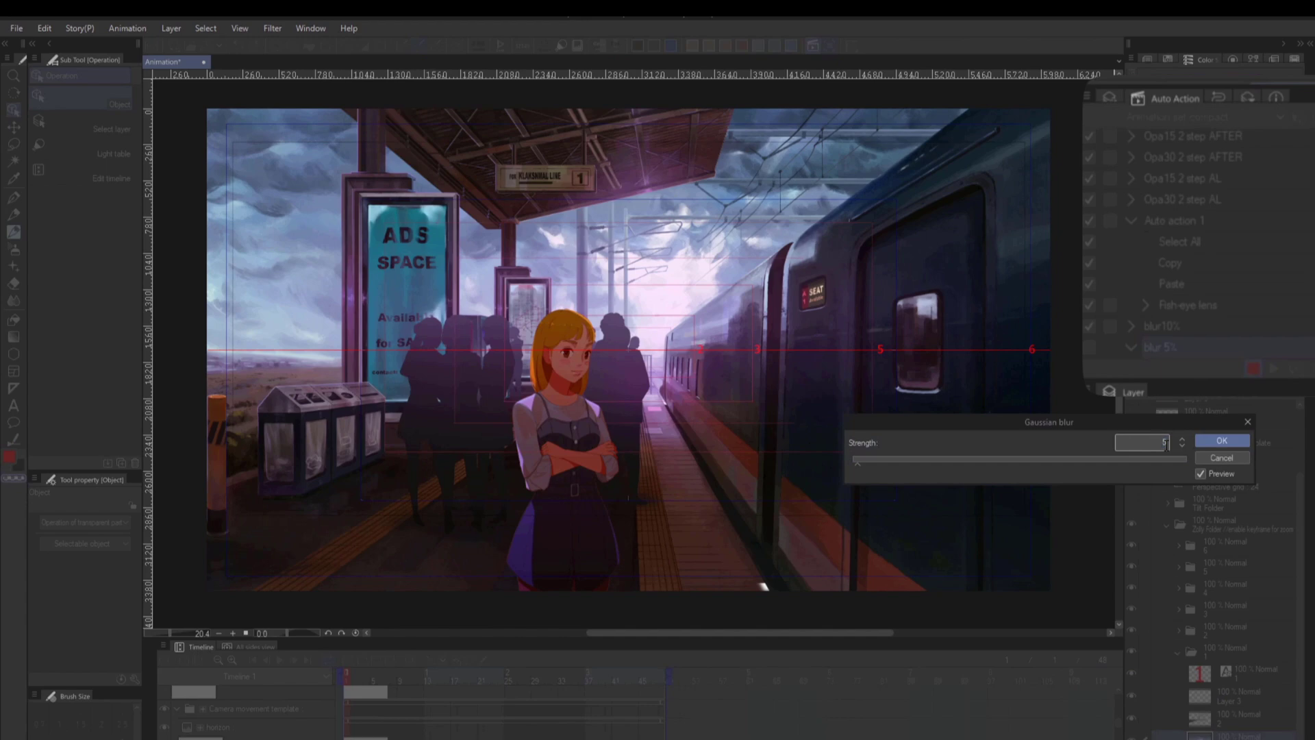
pyautogui.click(1222, 442)
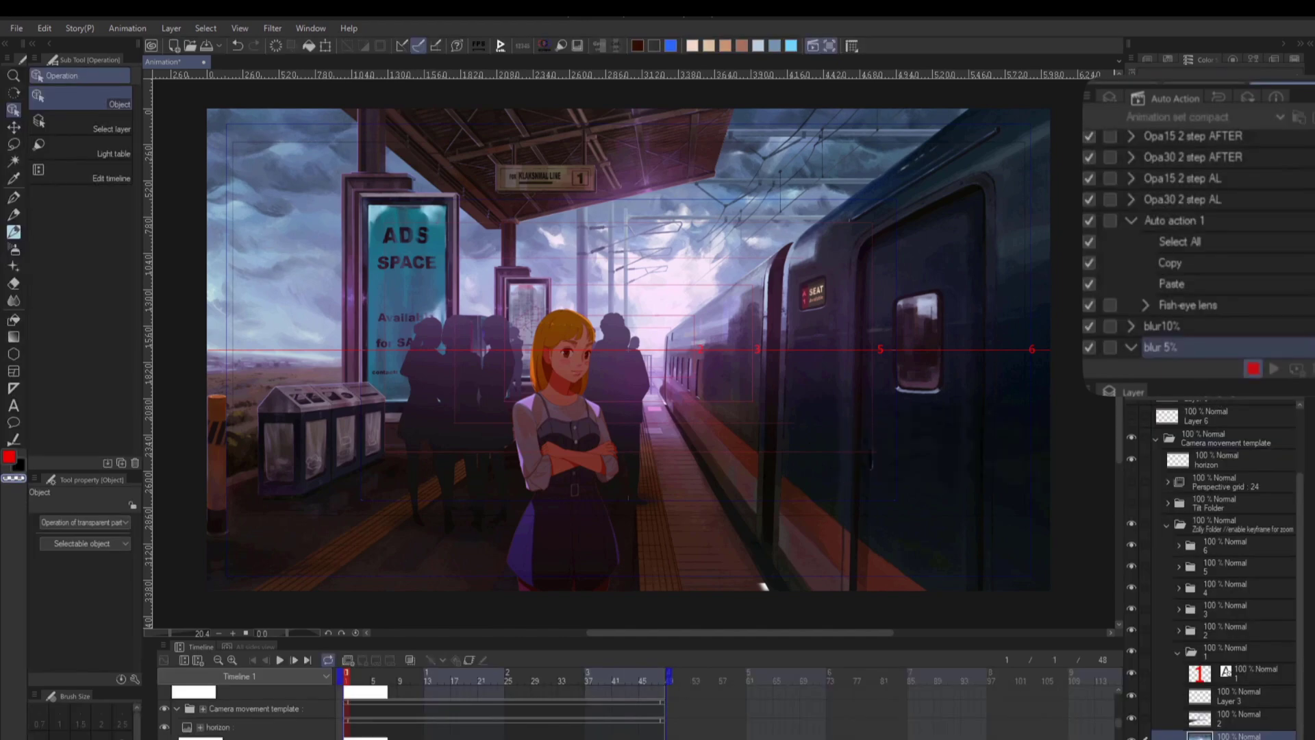
pyautogui.click(1253, 368)
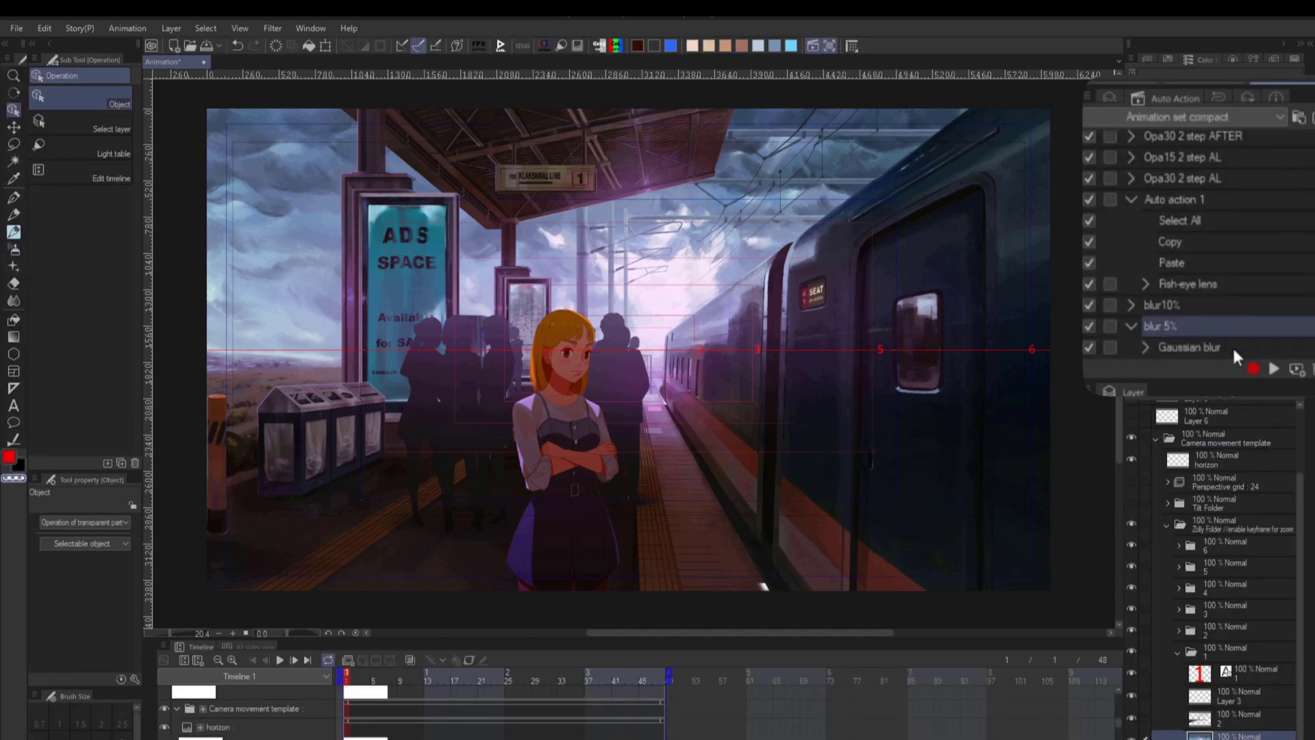
# Step: Expand the Zolly Folder's subfolders 3 and 2, and run the blur 5% auto action on artwork layer 3
pyautogui.click(1189, 590)
pyautogui.click(1229, 652)
pyautogui.click(1184, 585)
pyautogui.click(1193, 610)
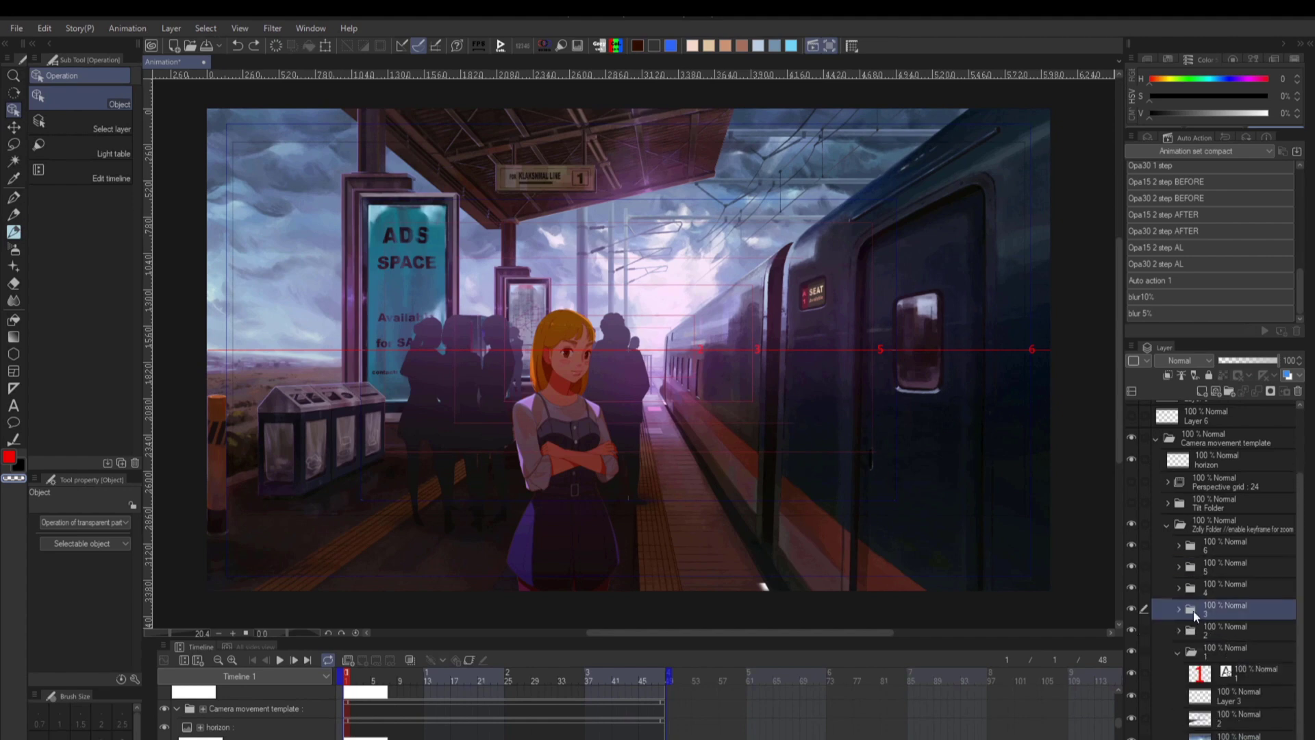
pyautogui.click(1229, 672)
pyautogui.click(1150, 317)
pyautogui.scroll(-2, 1197, 521)
pyautogui.click(1188, 625)
pyautogui.scroll(-1, 1212, 637)
pyautogui.click(1230, 654)
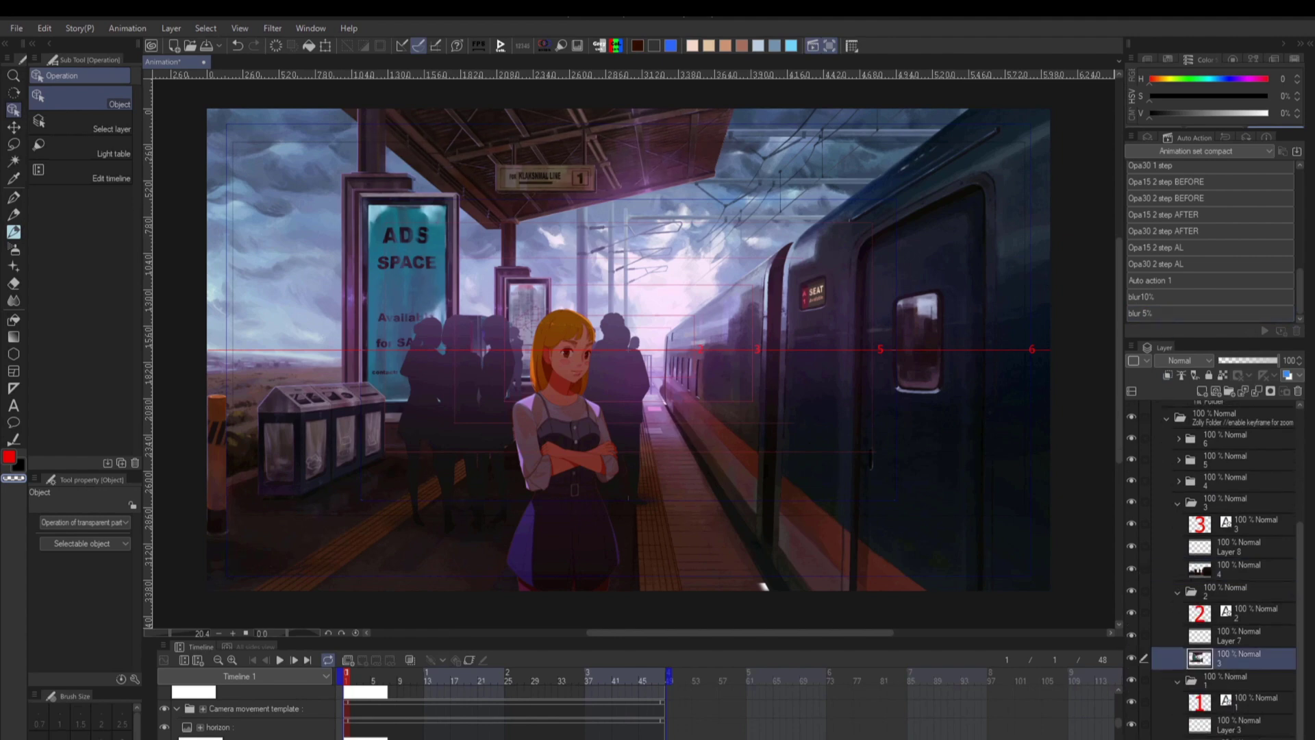
pyautogui.click(1147, 312)
pyautogui.click(1168, 312)
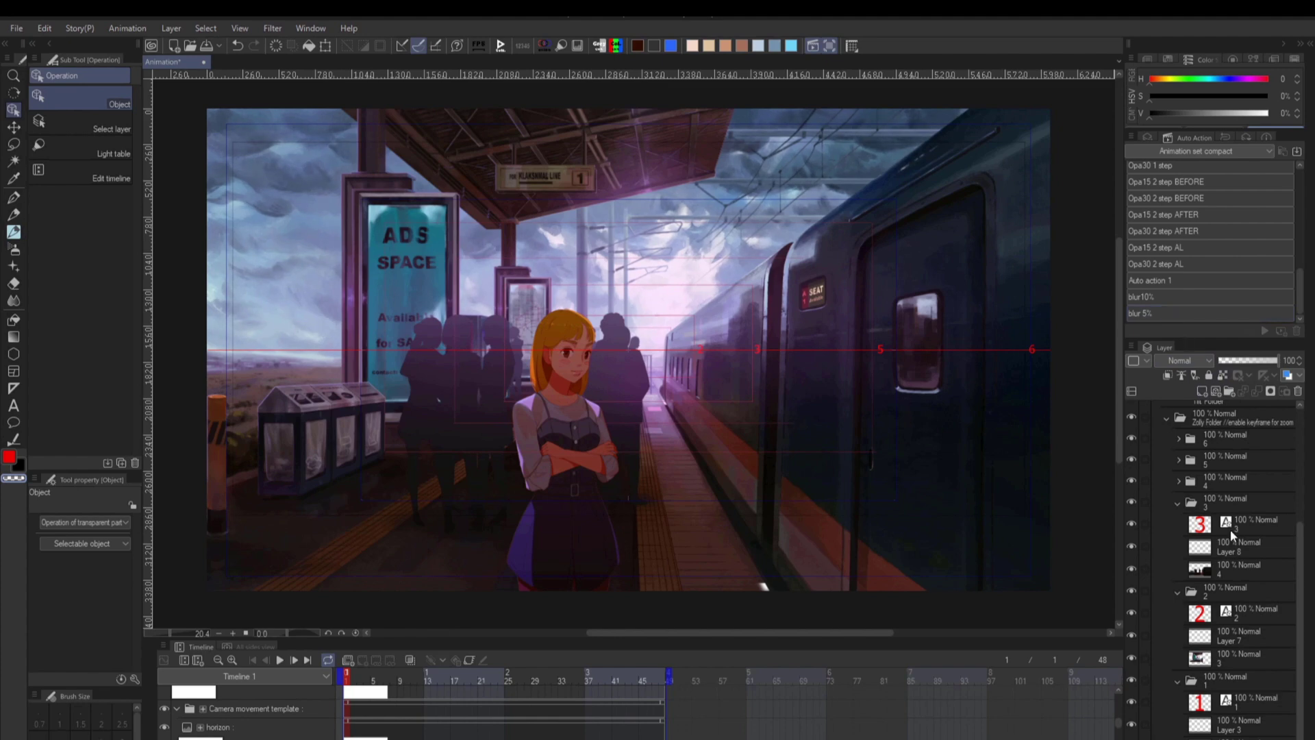
# Step: Expand subfolder 4, and run the blur 5% auto action on artwork layer 3 in subfolder 2 and layer 2 in subfolder 1
pyautogui.click(1179, 481)
pyautogui.click(1218, 638)
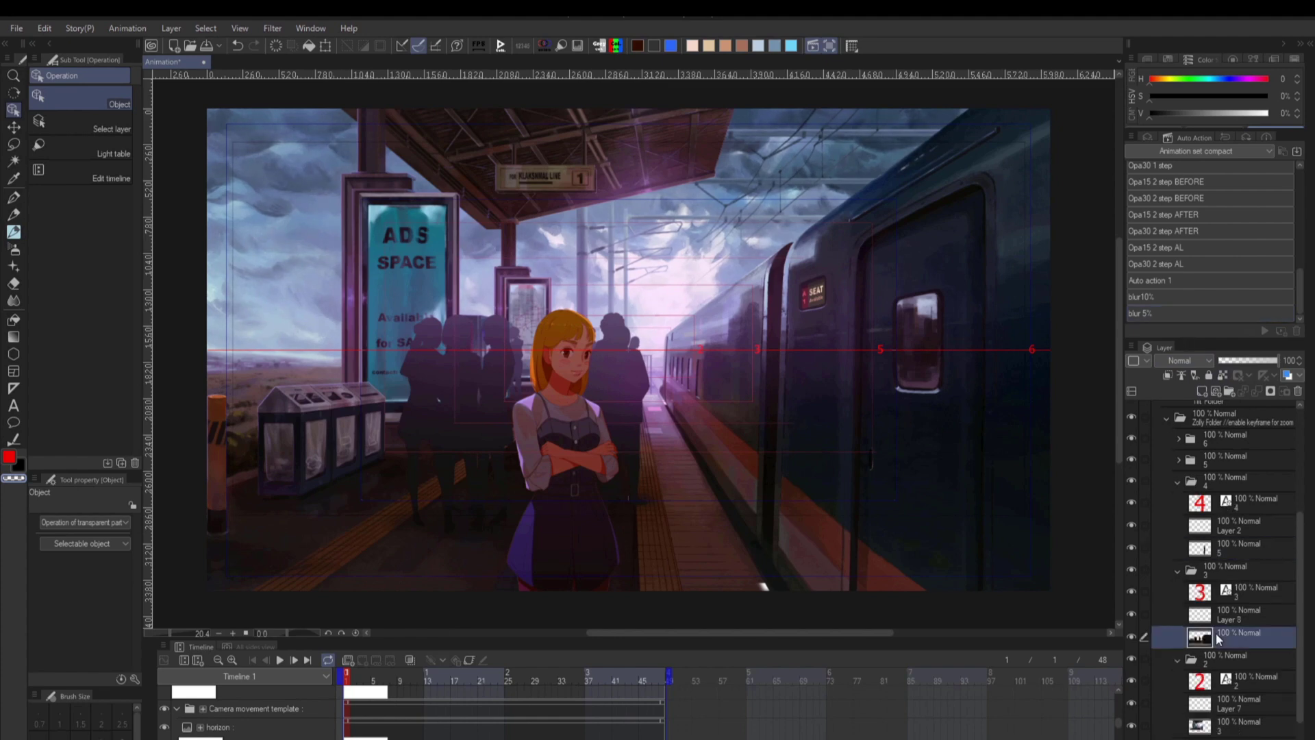
pyautogui.scroll(-2, 1228, 582)
pyautogui.click(1240, 636)
pyautogui.click(1148, 316)
pyautogui.click(1241, 725)
pyautogui.click(1149, 316)
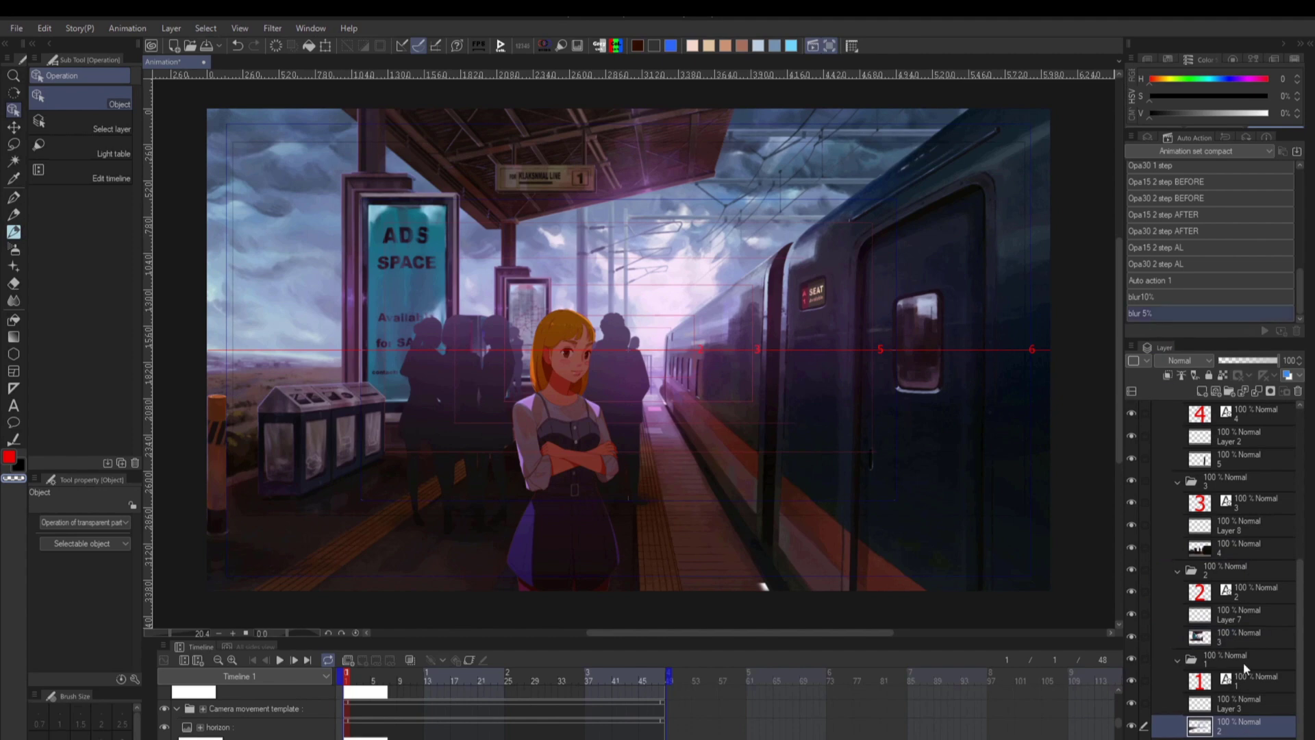
pyautogui.click(1240, 736)
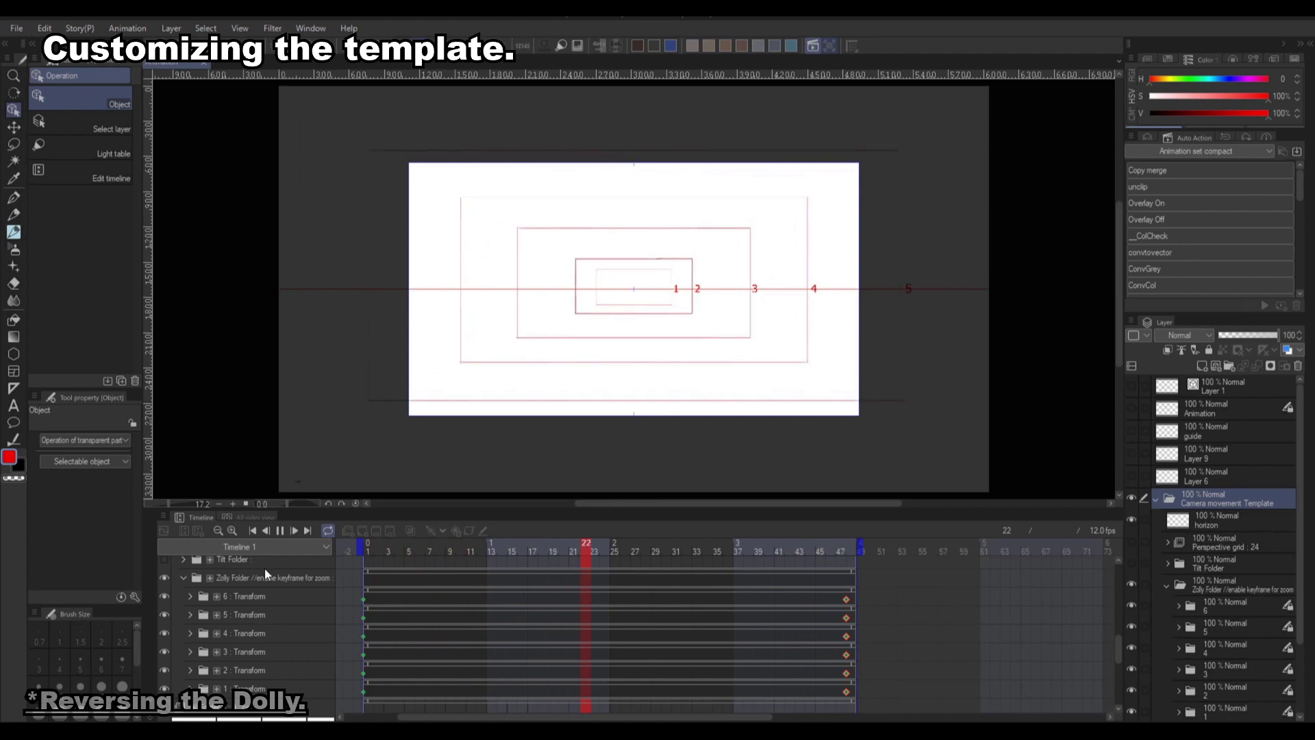
# Step: Reverse the dolly by swapping the first and last transform keyframes of the Zolly Folder's subfolders 1 to 6
pyautogui.click(879, 597)
pyautogui.moveTo(864, 594); pyautogui.dragTo(837, 696)
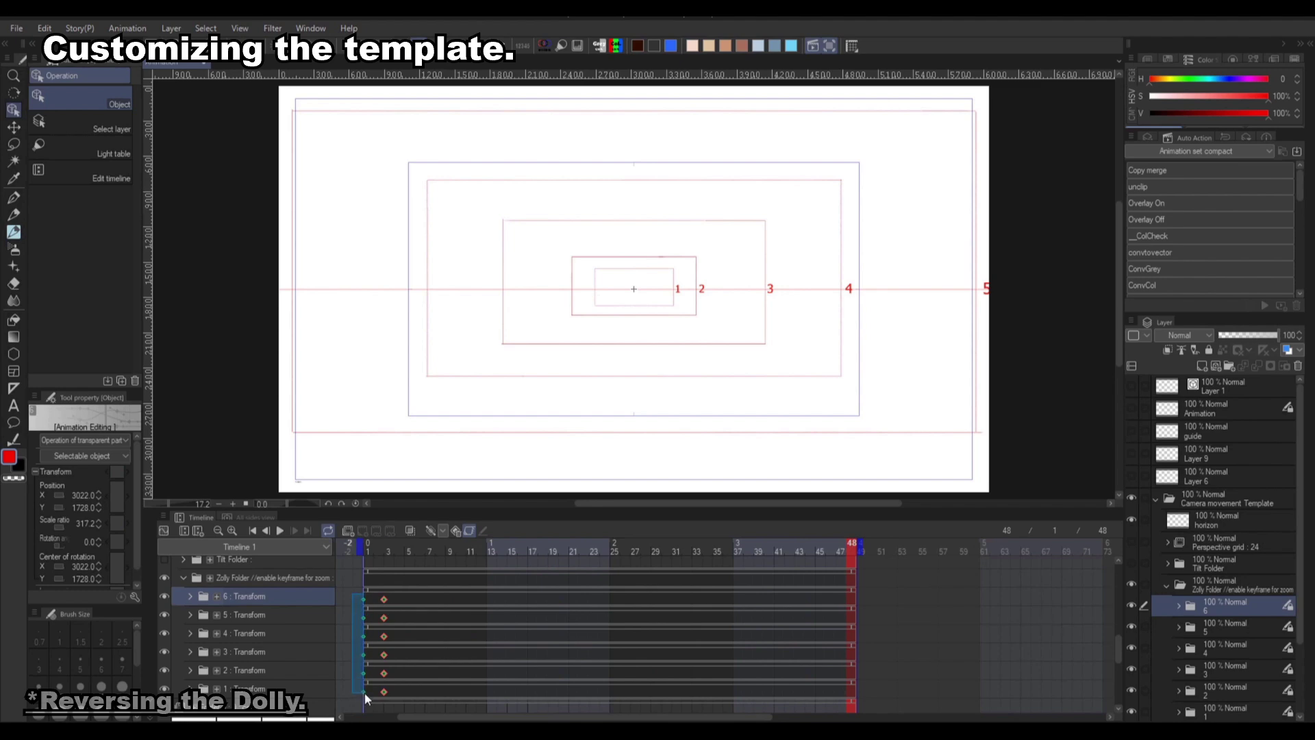
pyautogui.moveTo(364, 692); pyautogui.dragTo(366, 694)
pyautogui.moveTo(845, 689); pyautogui.dragTo(849, 688)
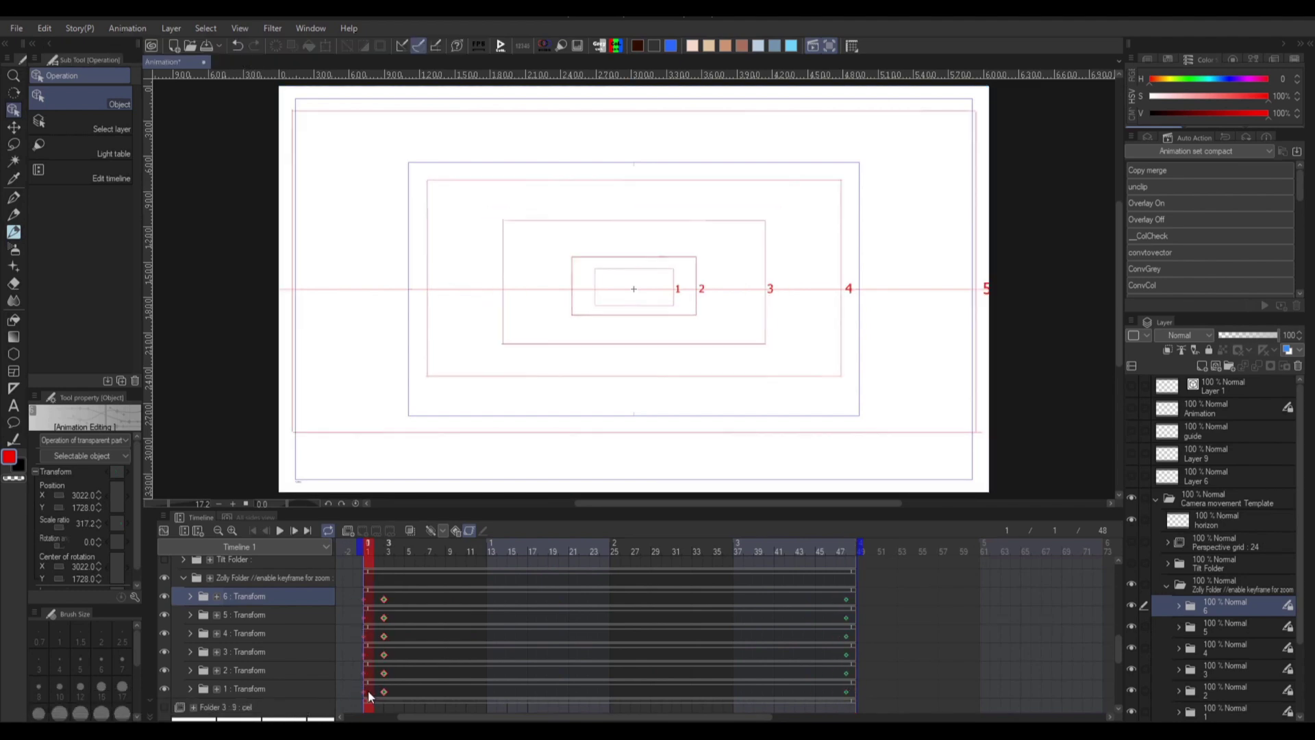
pyautogui.moveTo(368, 690); pyautogui.dragTo(364, 690)
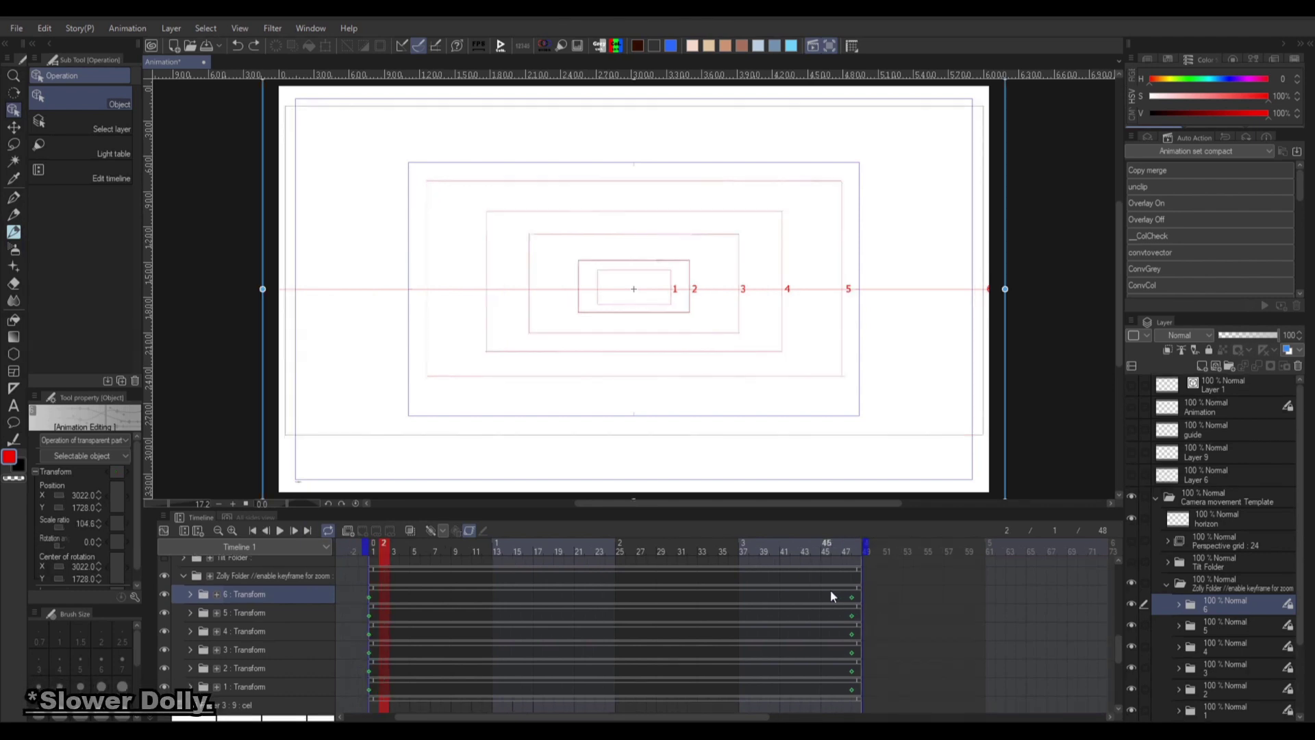
# Step: Slow the dolly by moving the end transform keyframes of subfolders 1 to 6 to the ends of their extended clips
pyautogui.click(830, 595)
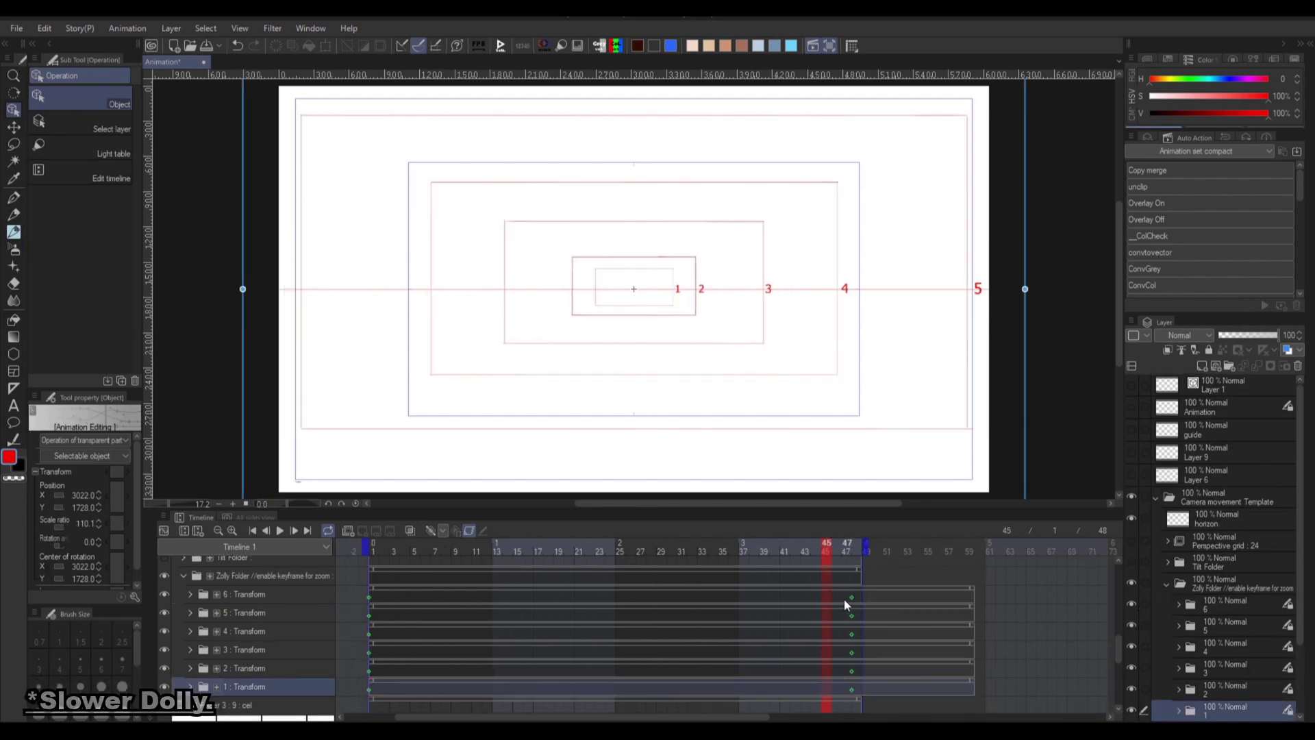
pyautogui.moveTo(845, 606); pyautogui.dragTo(867, 689)
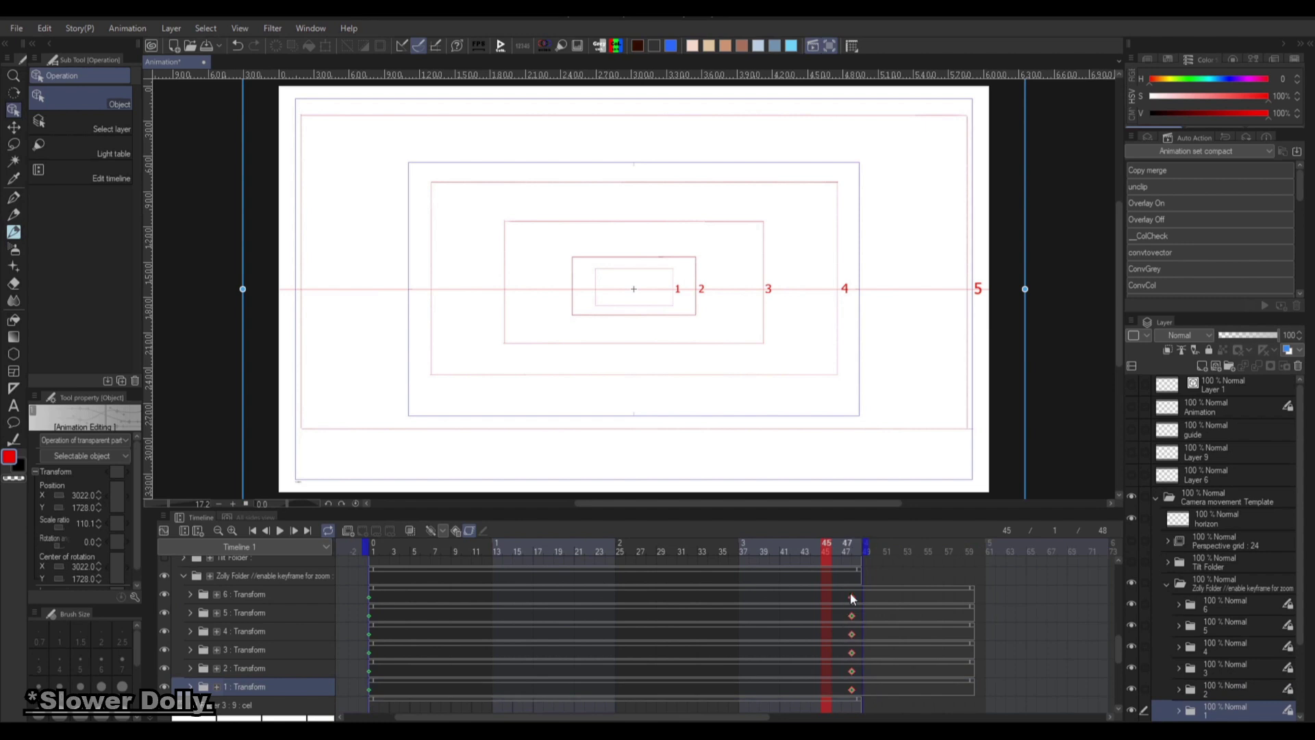
pyautogui.moveTo(849, 592); pyautogui.dragTo(973, 605)
# Step: Extend subfolder 6's clip about six frames before the timeline's start, and play the animation
pyautogui.moveTo(370, 593)
pyautogui.mouseDown()
pyautogui.moveTo(327, 593)
pyautogui.moveTo(382, 596)
pyautogui.mouseUp()
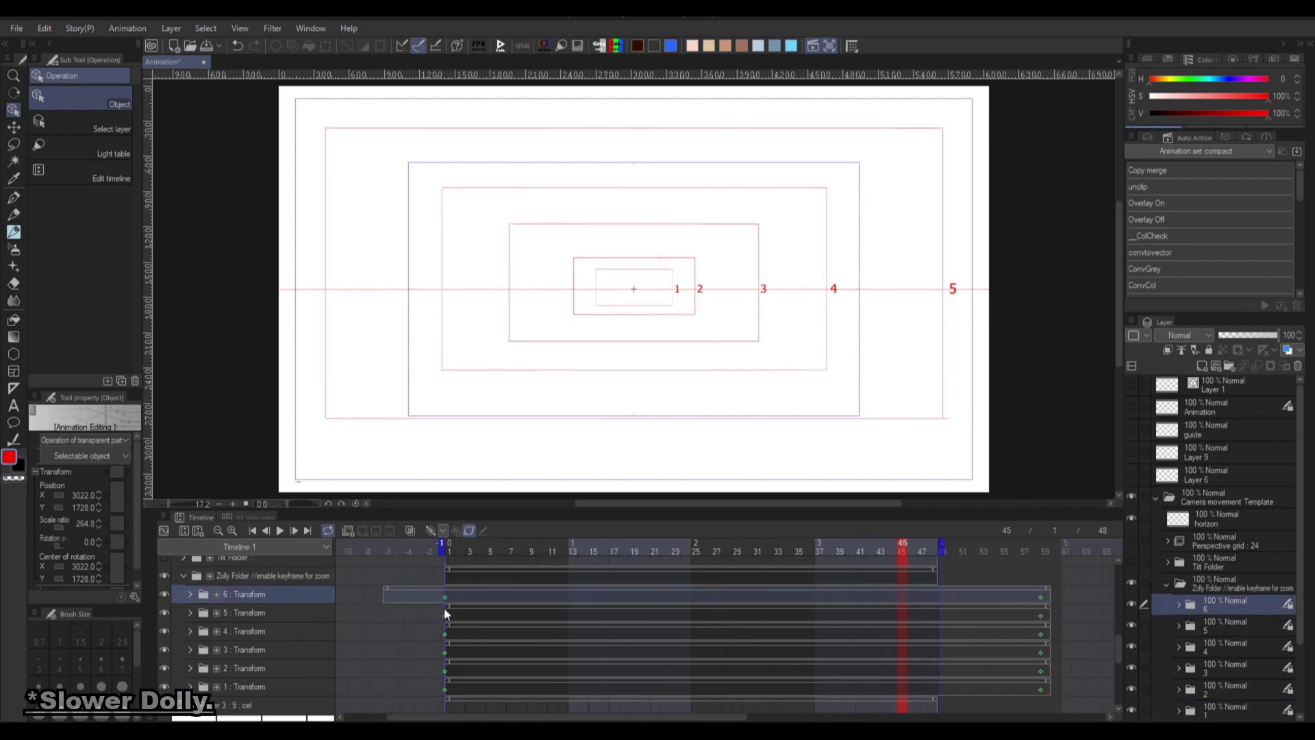
pyautogui.click(444, 609)
pyautogui.click(280, 530)
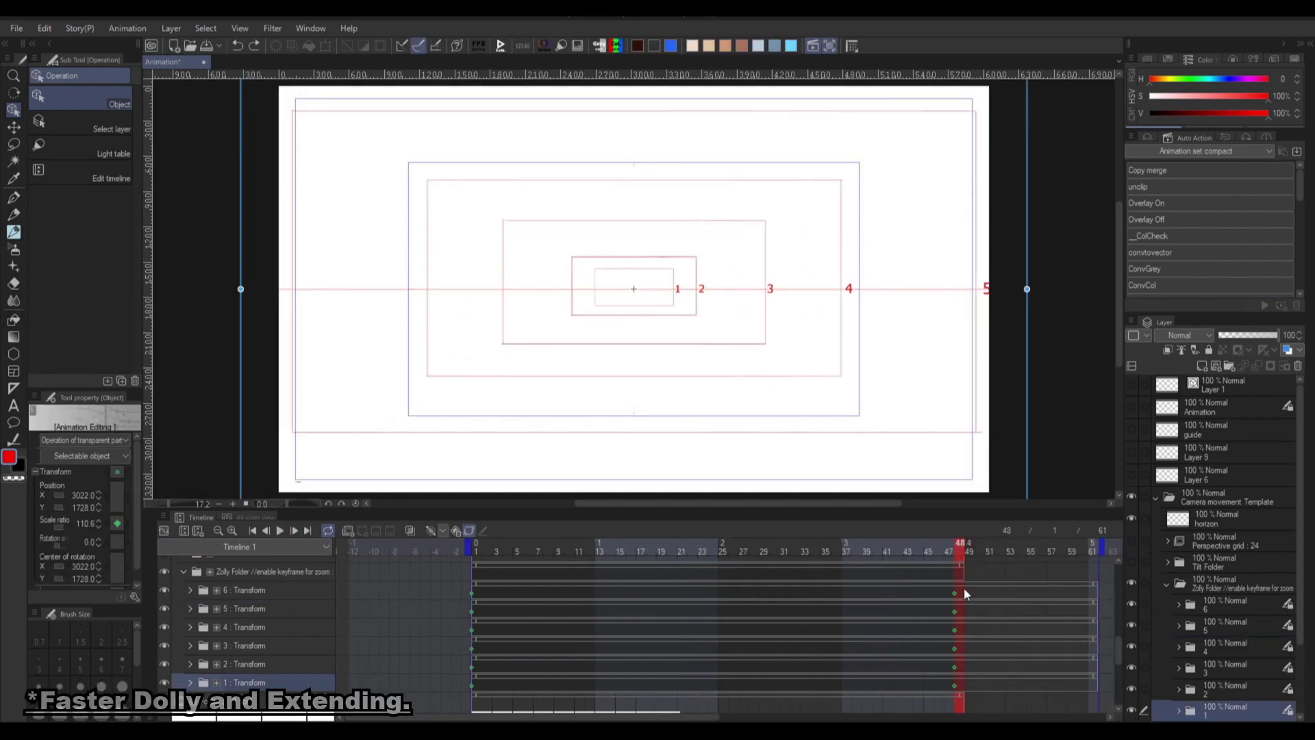
# Step: Speed up the dolly by moving the end transform keyframes of subfolders 1 to 6 back to about frame 36
pyautogui.moveTo(966, 587); pyautogui.dragTo(947, 689)
pyautogui.moveTo(954, 611); pyautogui.dragTo(832, 613)
pyautogui.scroll(1, 867, 592)
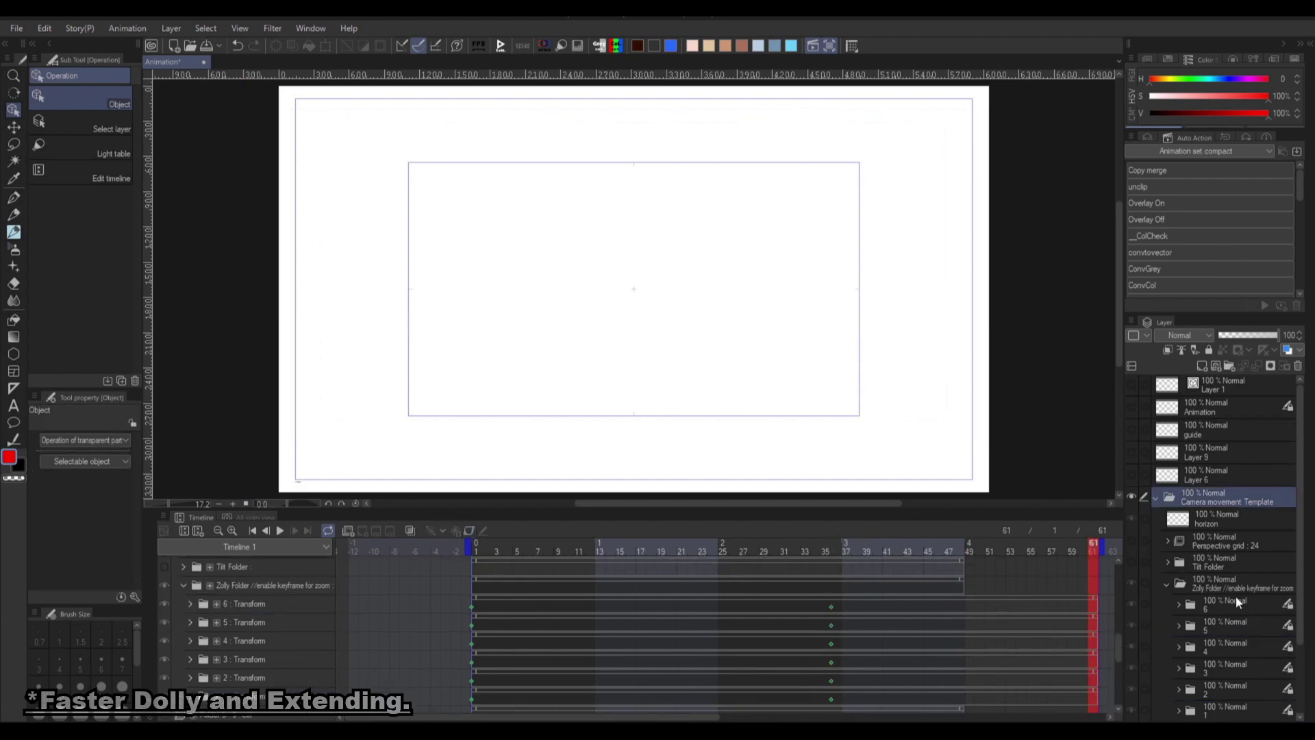
# Step: Select the Zolly Folder's subfolders 1 to 6 together and add transform keyframes to them at frame 61
pyautogui.click(1236, 601)
pyautogui.scroll(-2, 1236, 601)
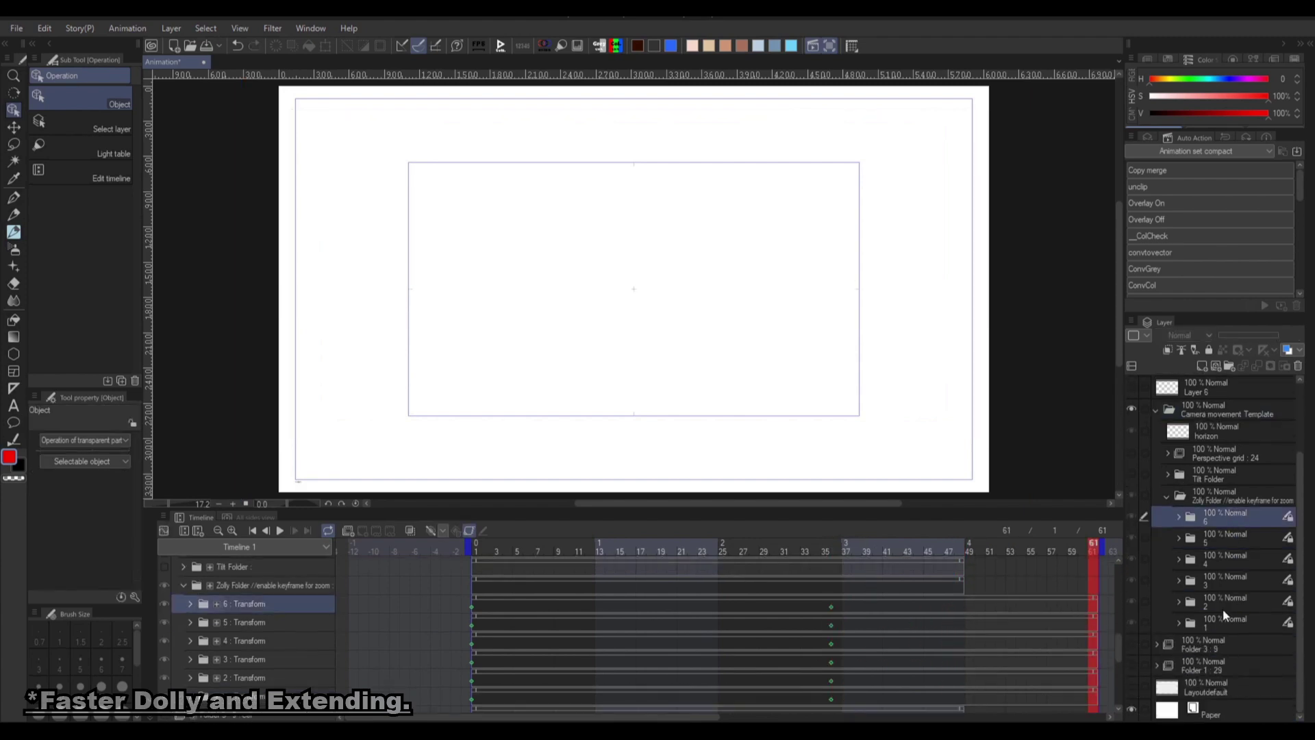
pyautogui.keyDown('shift'); pyautogui.click(1226, 618); pyautogui.keyUp('shift')
pyautogui.click(470, 530)
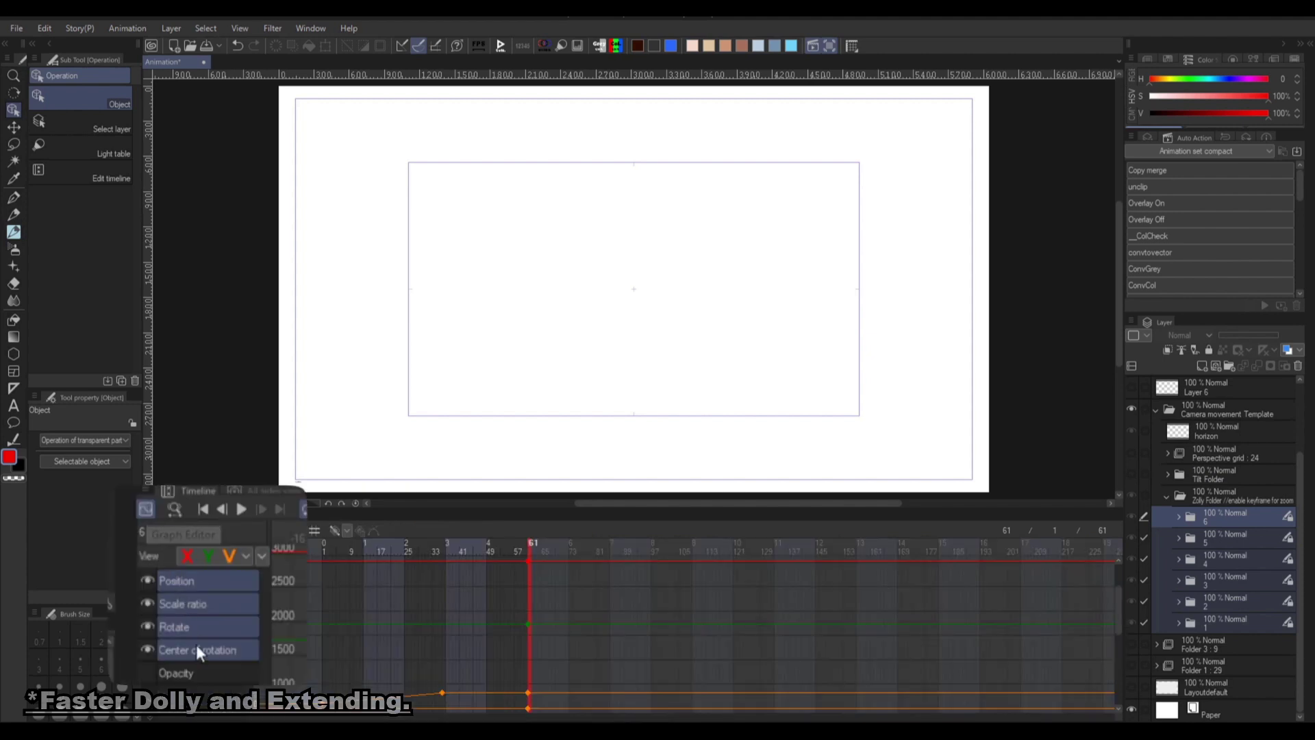
# Step: Examine only the scale ratio curve in the Graph Editor, and select subfolders 4 and 3 in turn
pyautogui.click(202, 605)
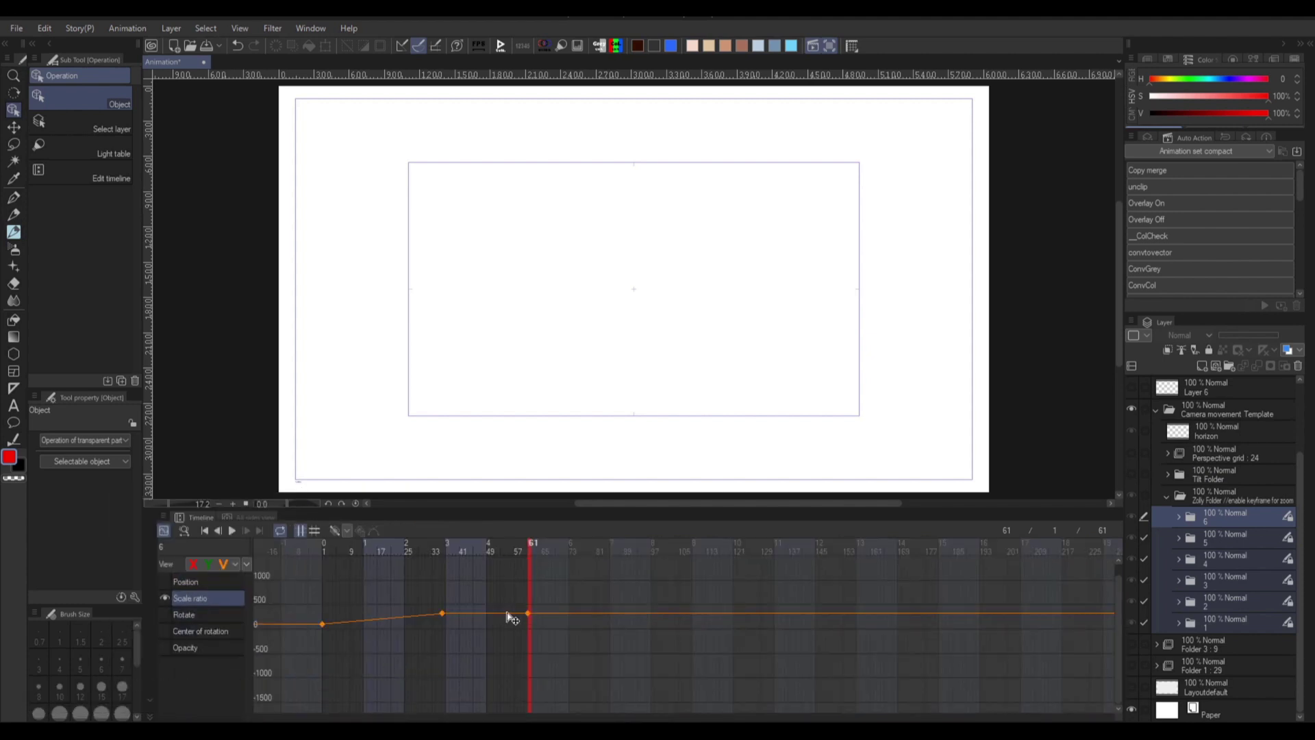
pyautogui.moveTo(559, 644); pyautogui.dragTo(608, 574)
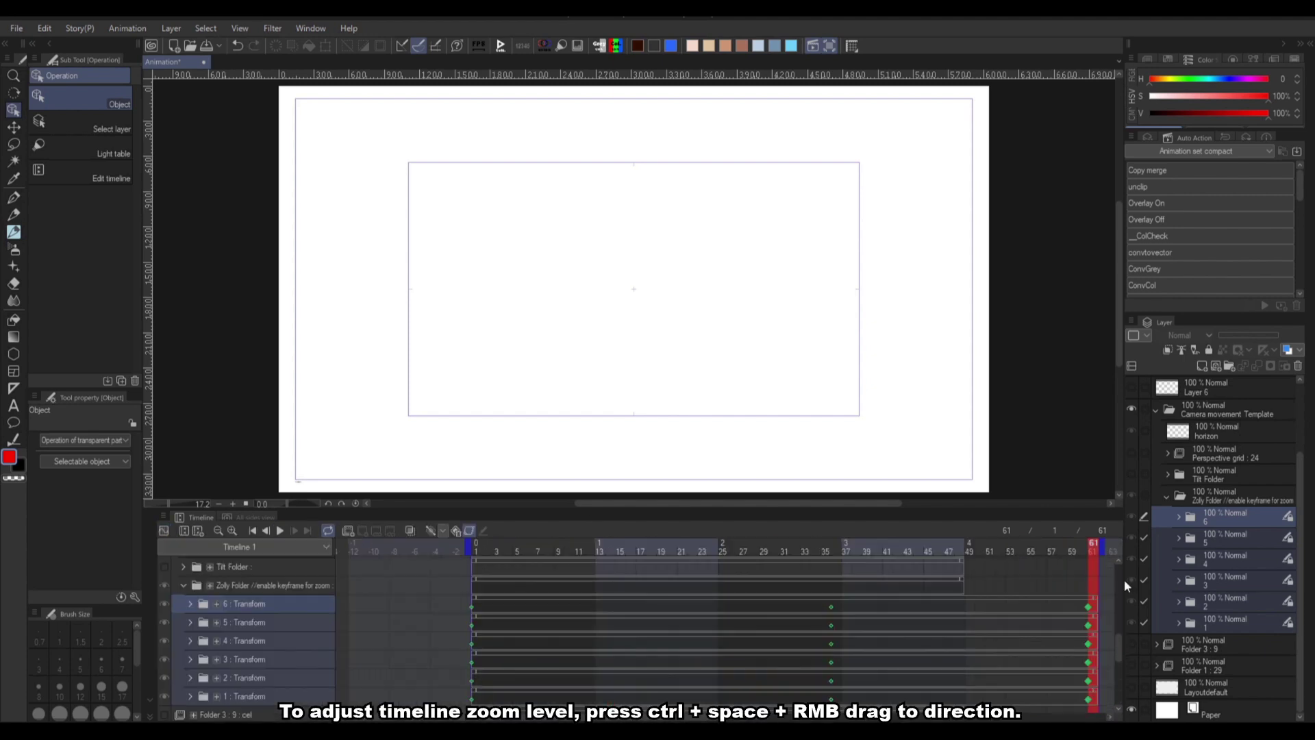
pyautogui.click(1218, 562)
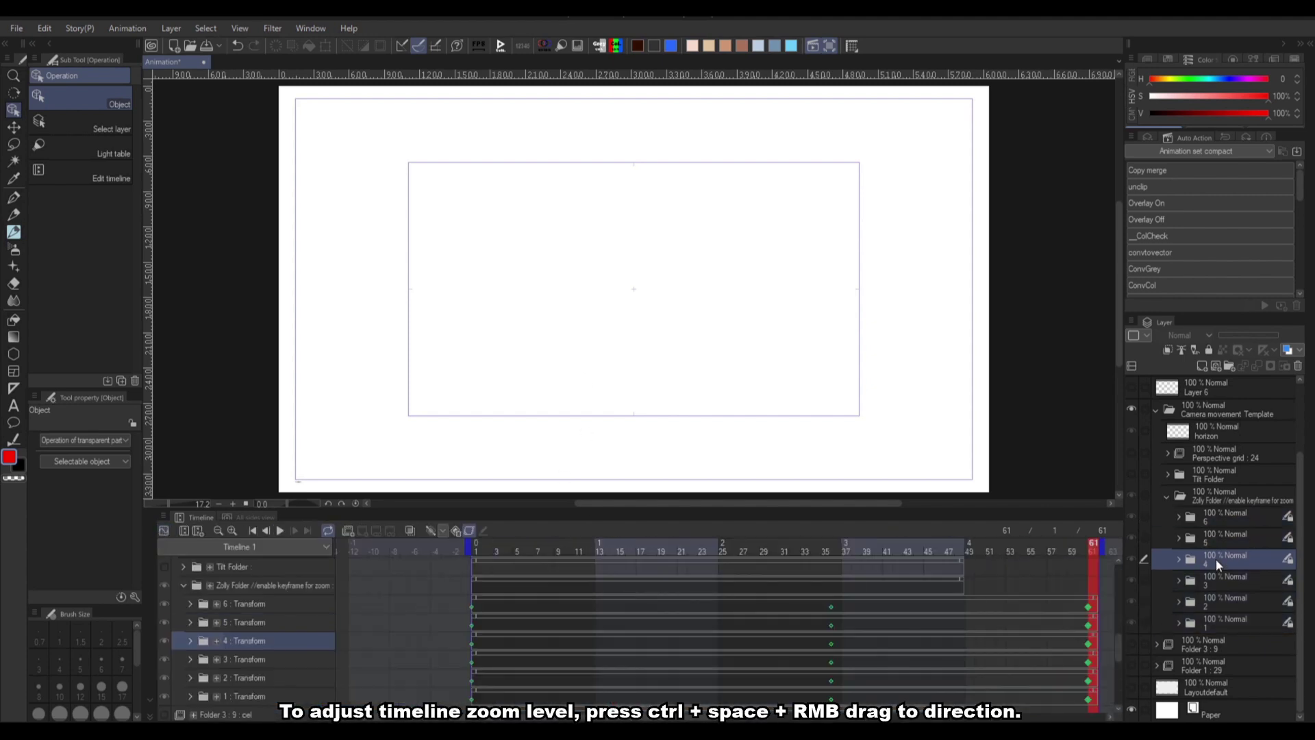
pyautogui.click(1218, 581)
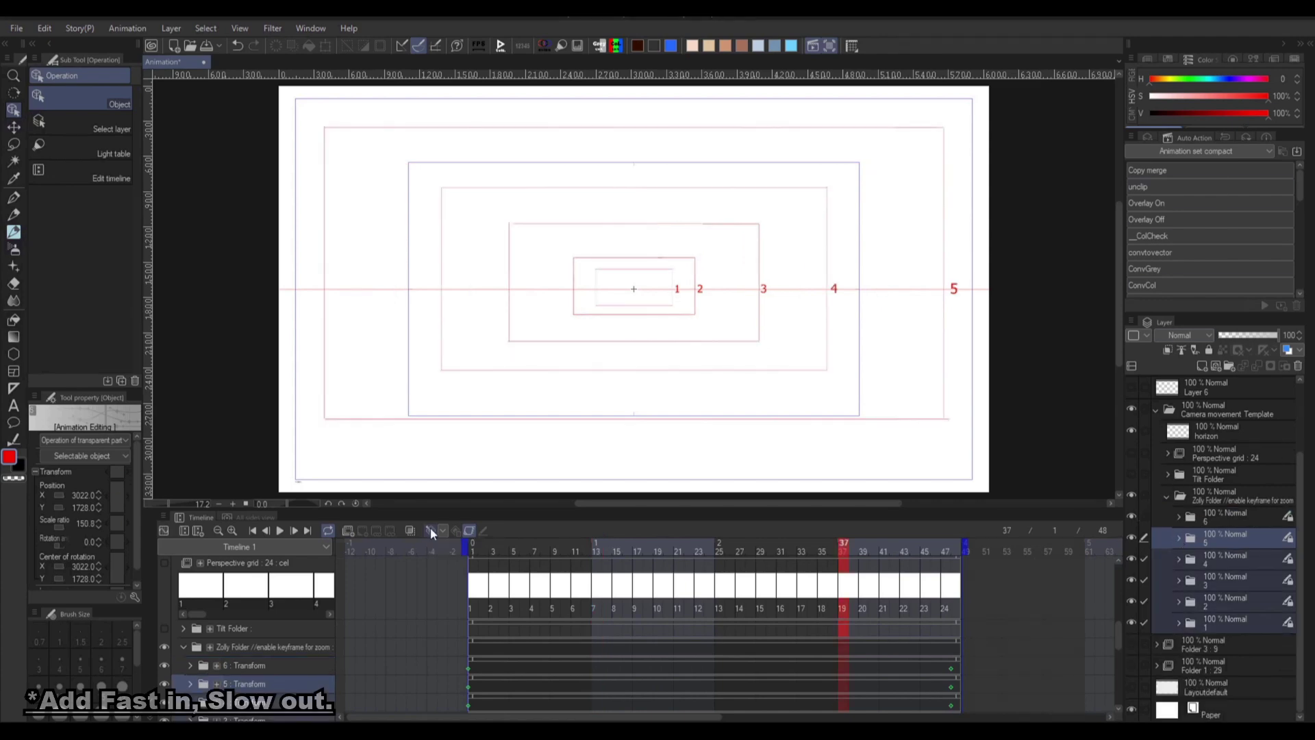
# Step: For a fast-in, slow-out movement, add transform keyframes to subfolders 1 to 6 at frames 37 and 18, moving them back to 25 and 13
pyautogui.click(443, 530)
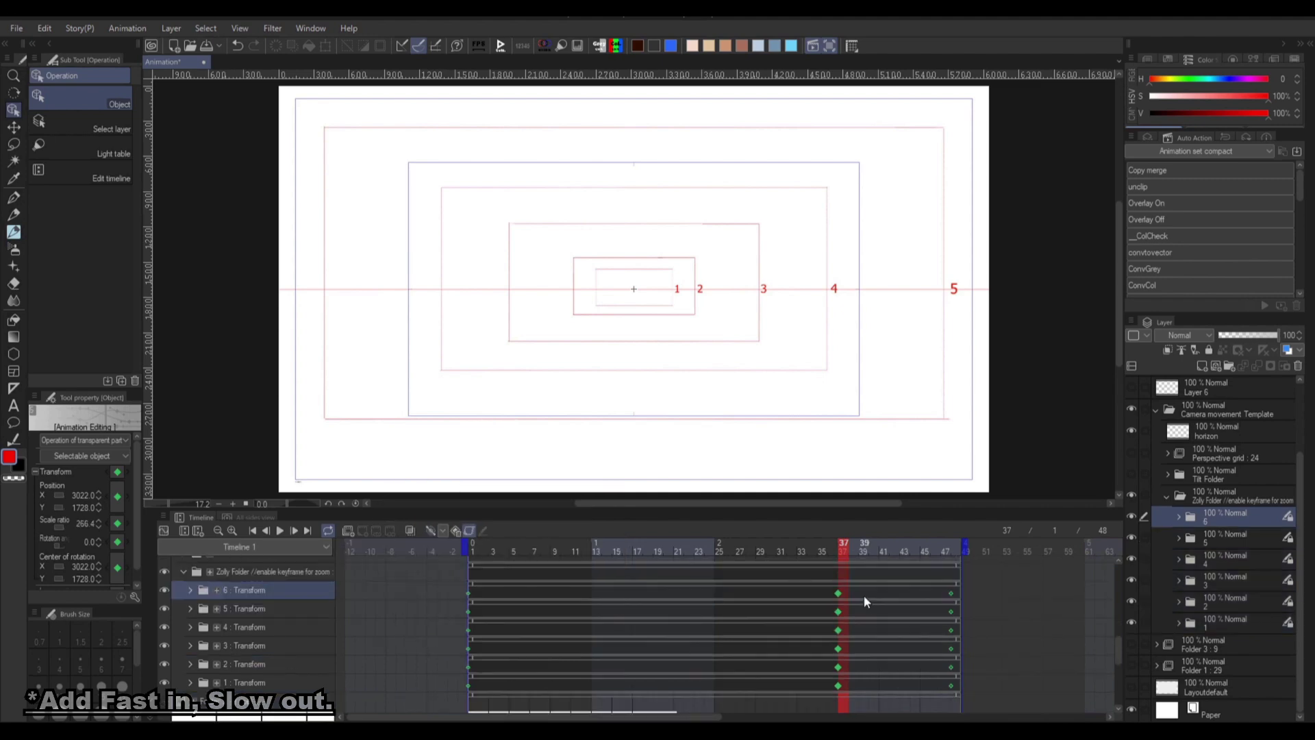
pyautogui.moveTo(863, 592); pyautogui.dragTo(815, 685)
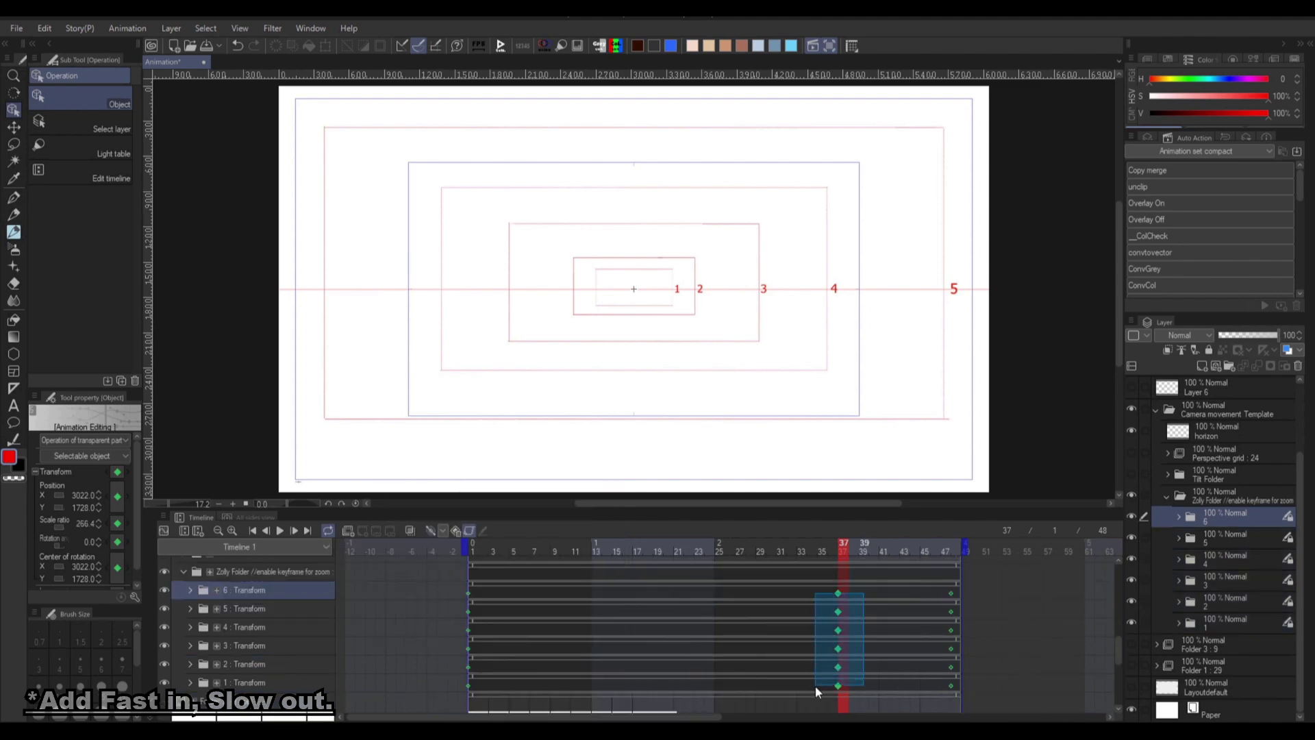
pyautogui.moveTo(722, 604); pyautogui.dragTo(721, 605)
pyautogui.moveTo(617, 548); pyautogui.dragTo(647, 548)
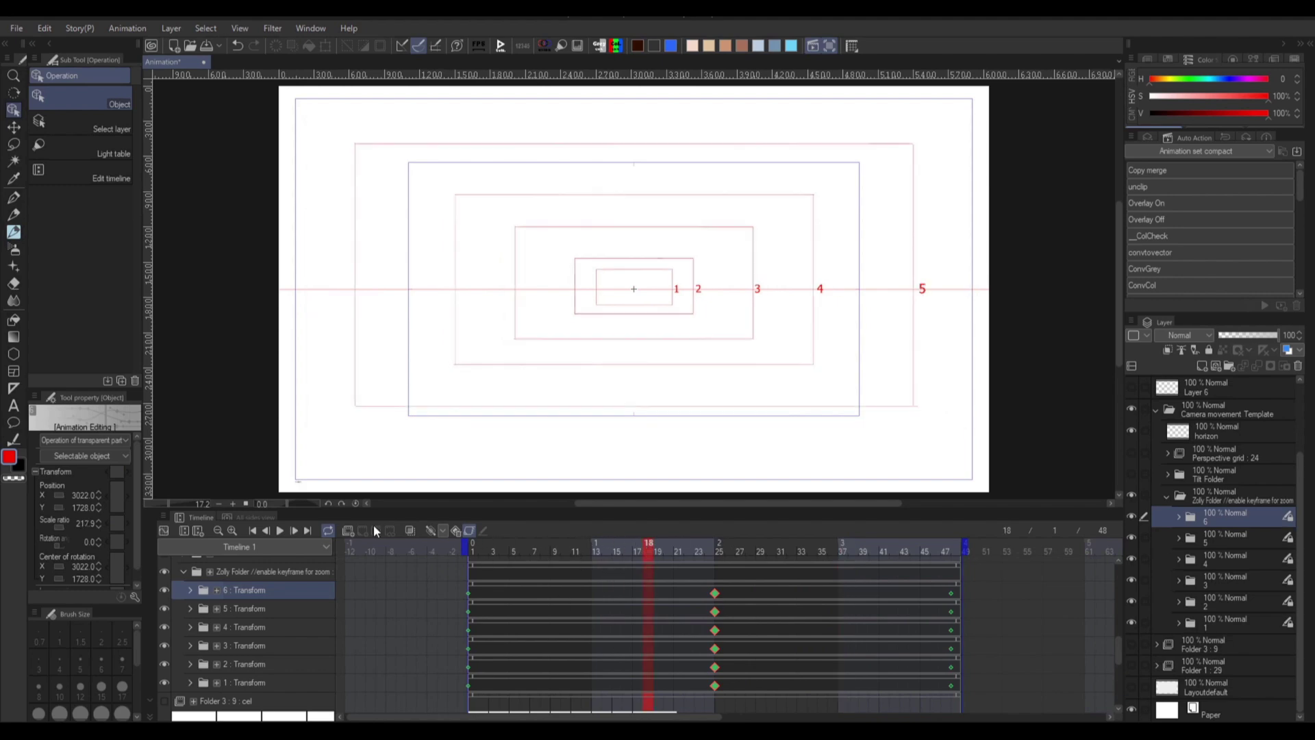
pyautogui.keyDown('shift'); pyautogui.click(244, 682); pyautogui.keyUp('shift')
pyautogui.moveTo(630, 678); pyautogui.dragTo(578, 657)
# Step: Add transform keyframes to subfolders 1 to 6 at frame 9, move them back to frame 6, and play the animation
pyautogui.click(552, 551)
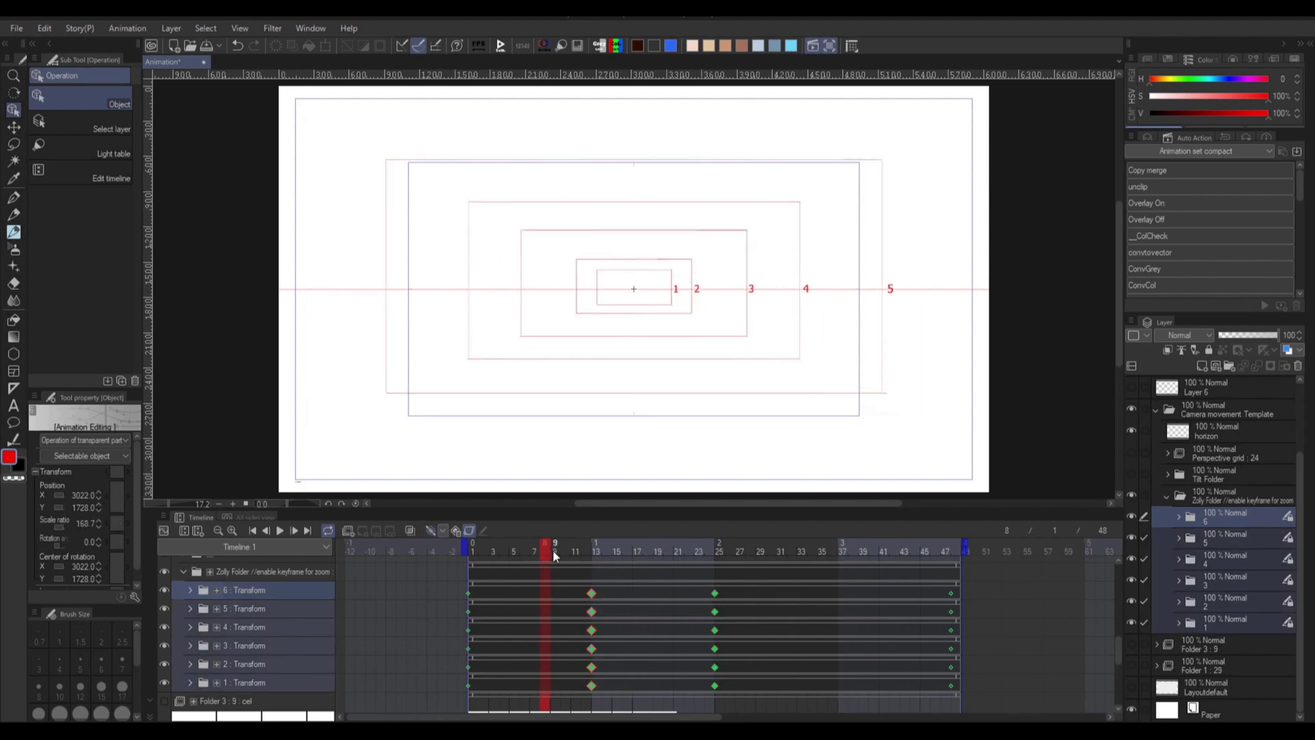
pyautogui.moveTo(550, 593); pyautogui.dragTo(529, 593)
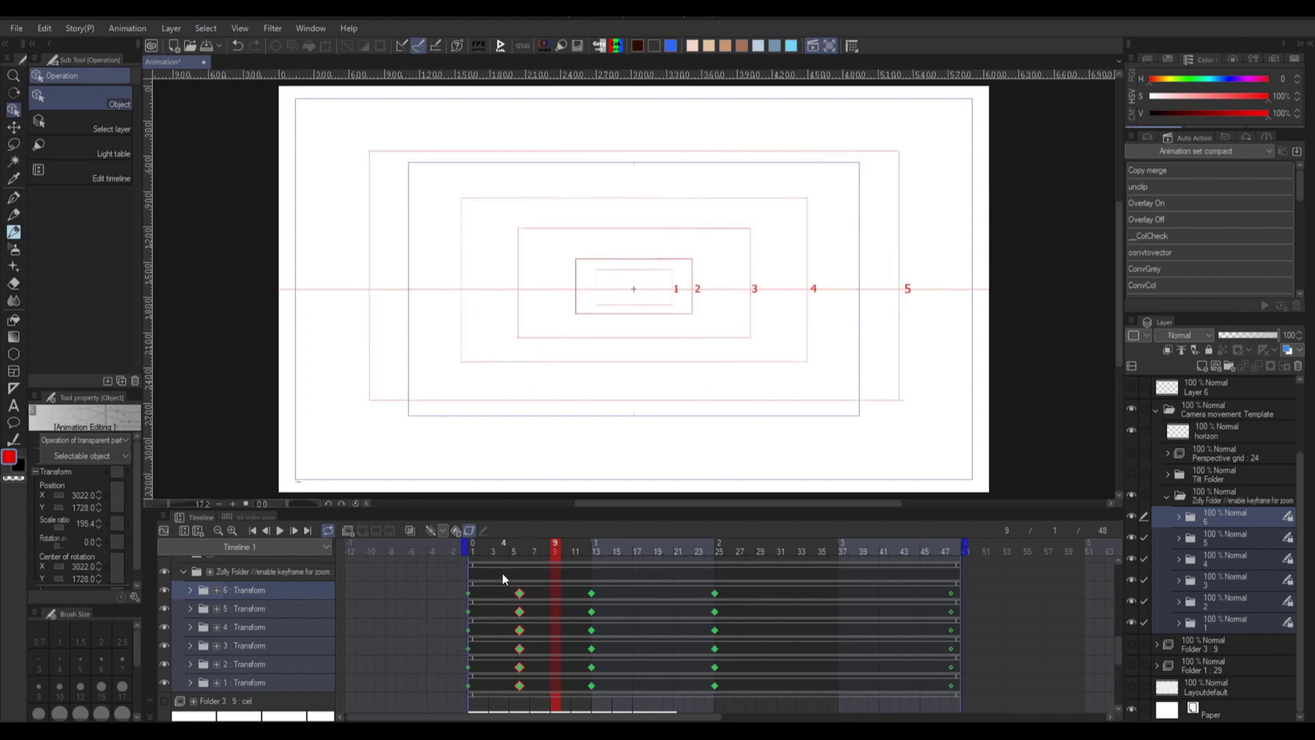
pyautogui.click(499, 552)
pyautogui.click(476, 549)
pyautogui.click(279, 530)
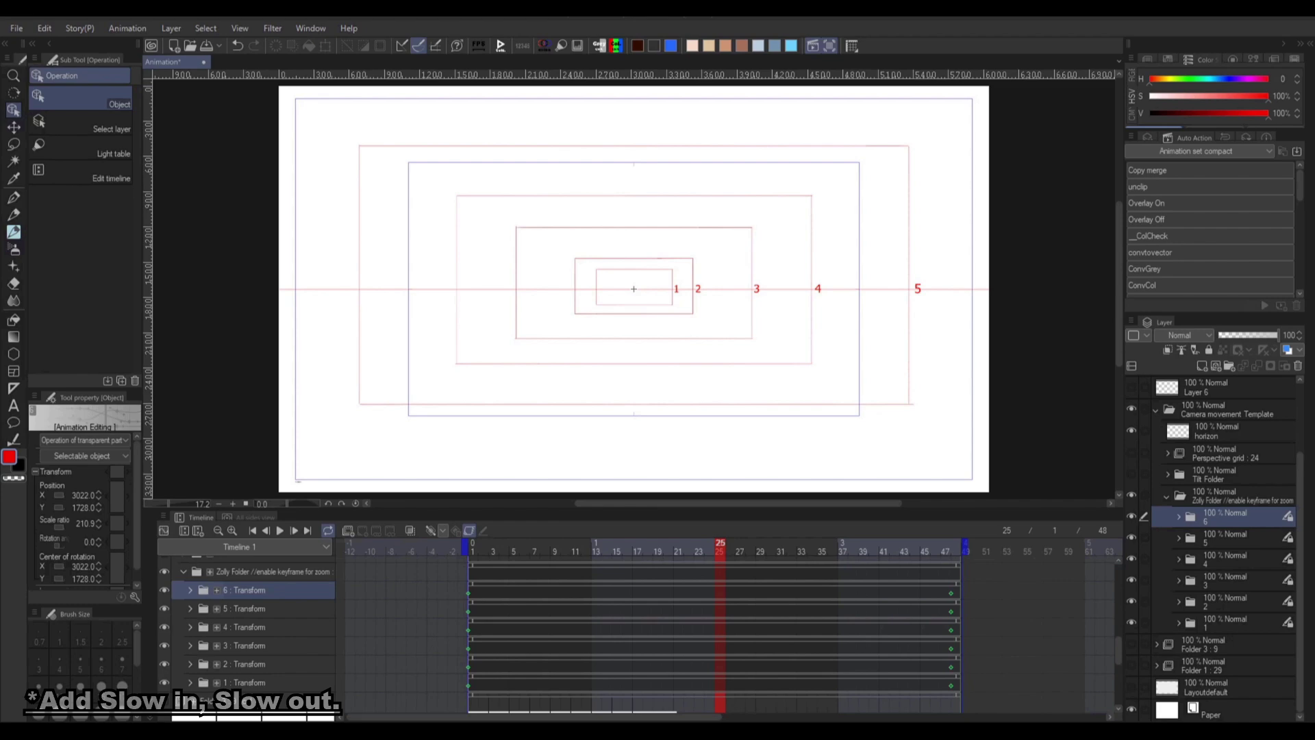
# Step: For a slow-in, slow-out movement, add transform keyframes to subfolders 1 to 6 at frame 25, flanked by keyframes moved from 13 to 19 and 37 to 31
pyautogui.click(434, 529)
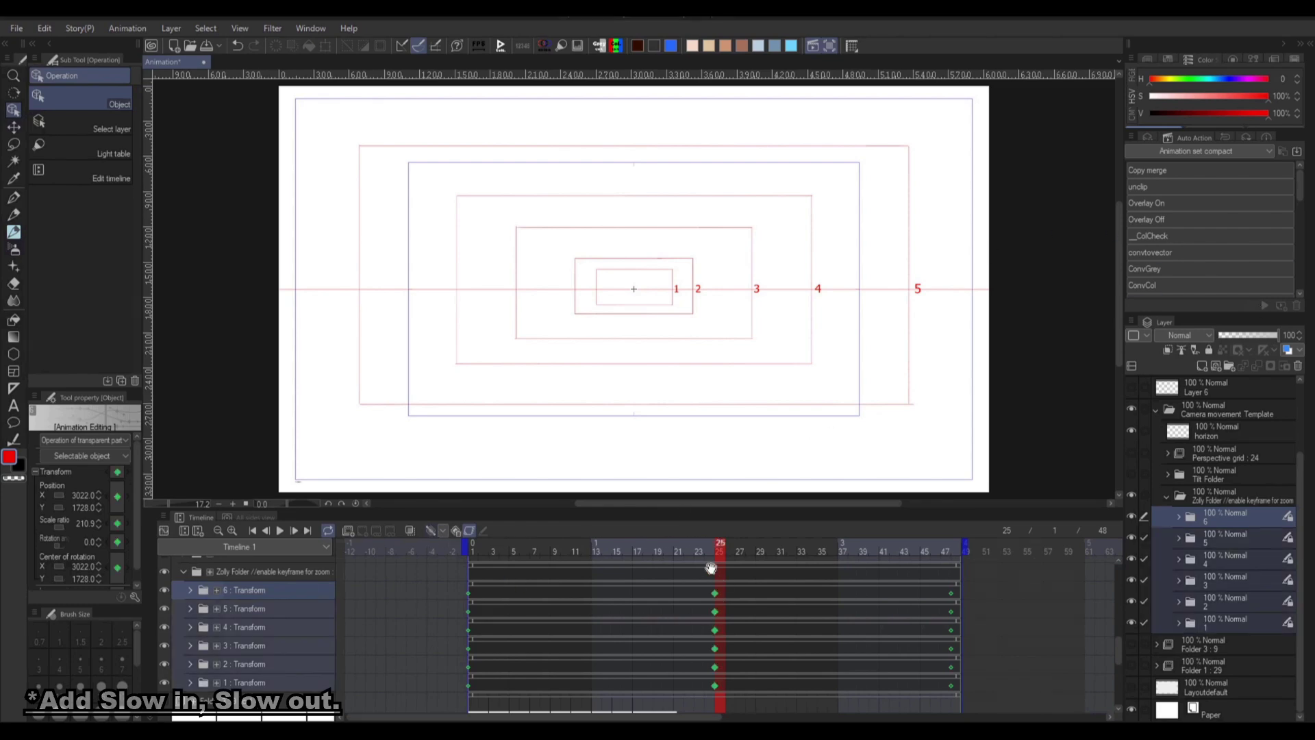
pyautogui.click(596, 546)
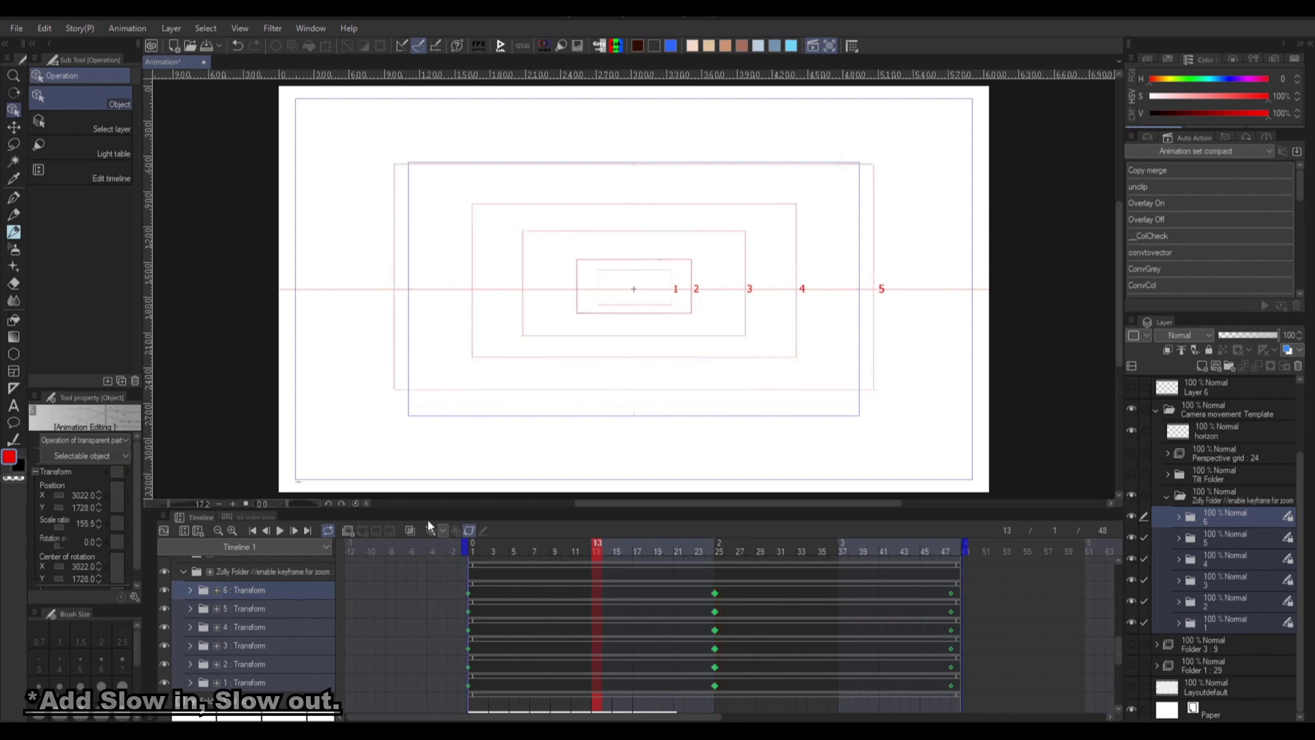
pyautogui.click(431, 528)
pyautogui.moveTo(587, 648); pyautogui.dragTo(578, 681)
pyautogui.moveTo(630, 594); pyautogui.dragTo(656, 597)
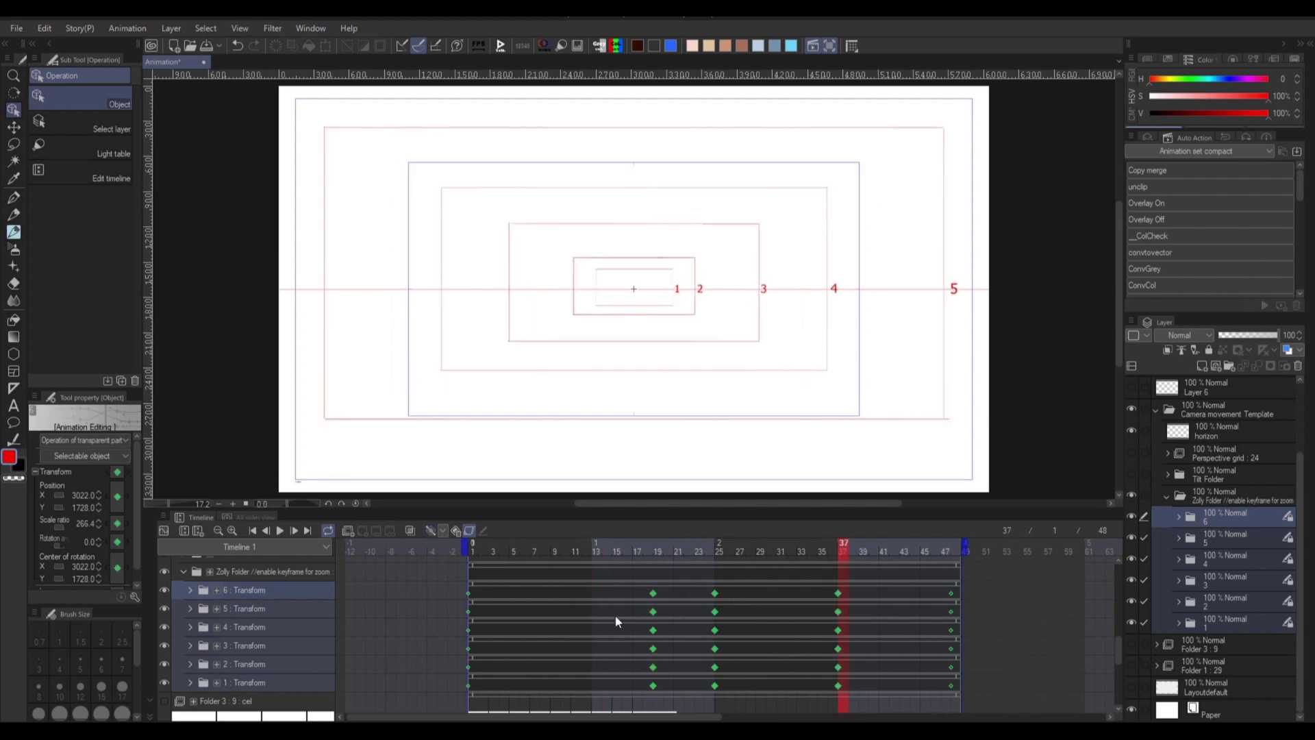
pyautogui.moveTo(861, 590)
pyautogui.mouseDown()
pyautogui.moveTo(840, 688)
pyautogui.moveTo(780, 626)
pyautogui.mouseUp()
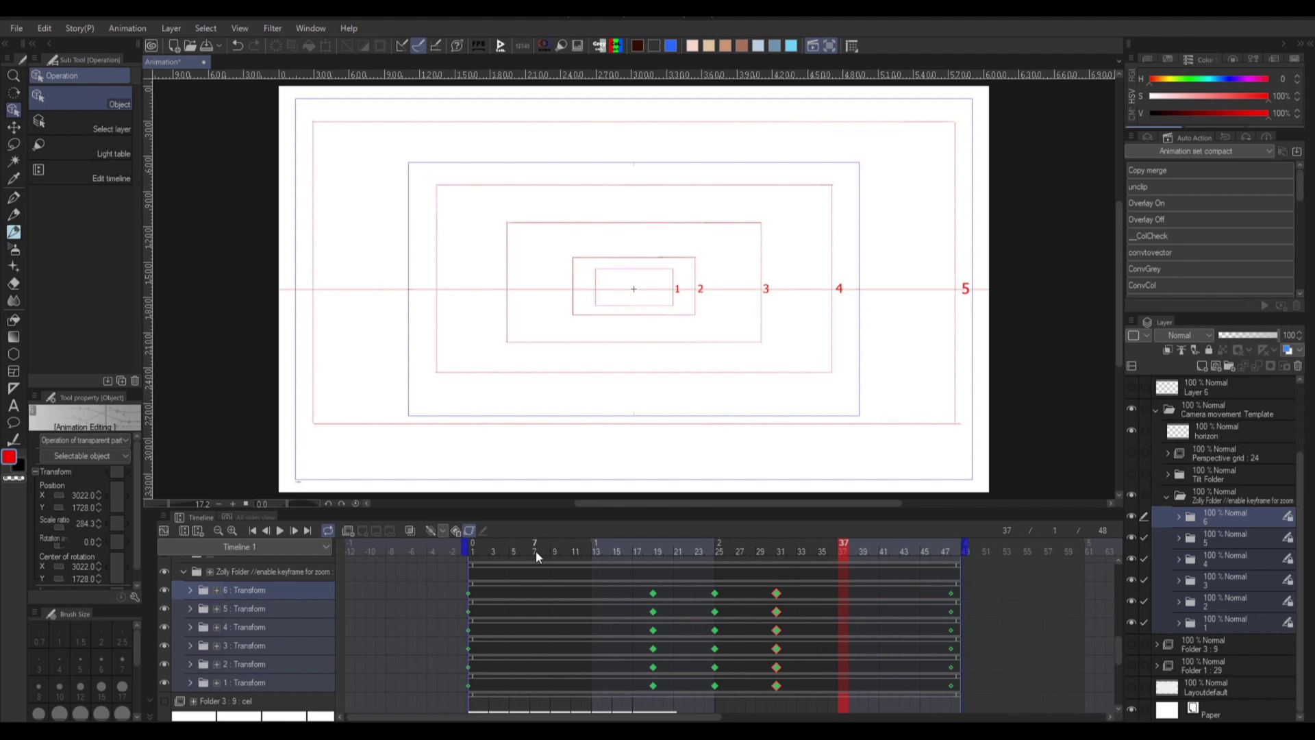
# Step: Move subfolders 1 to 6's added frame 10 keyframes to frame 14 and frame 40 keyframes to about frame 36, and play the animation
pyautogui.moveTo(580, 591); pyautogui.dragTo(555, 686)
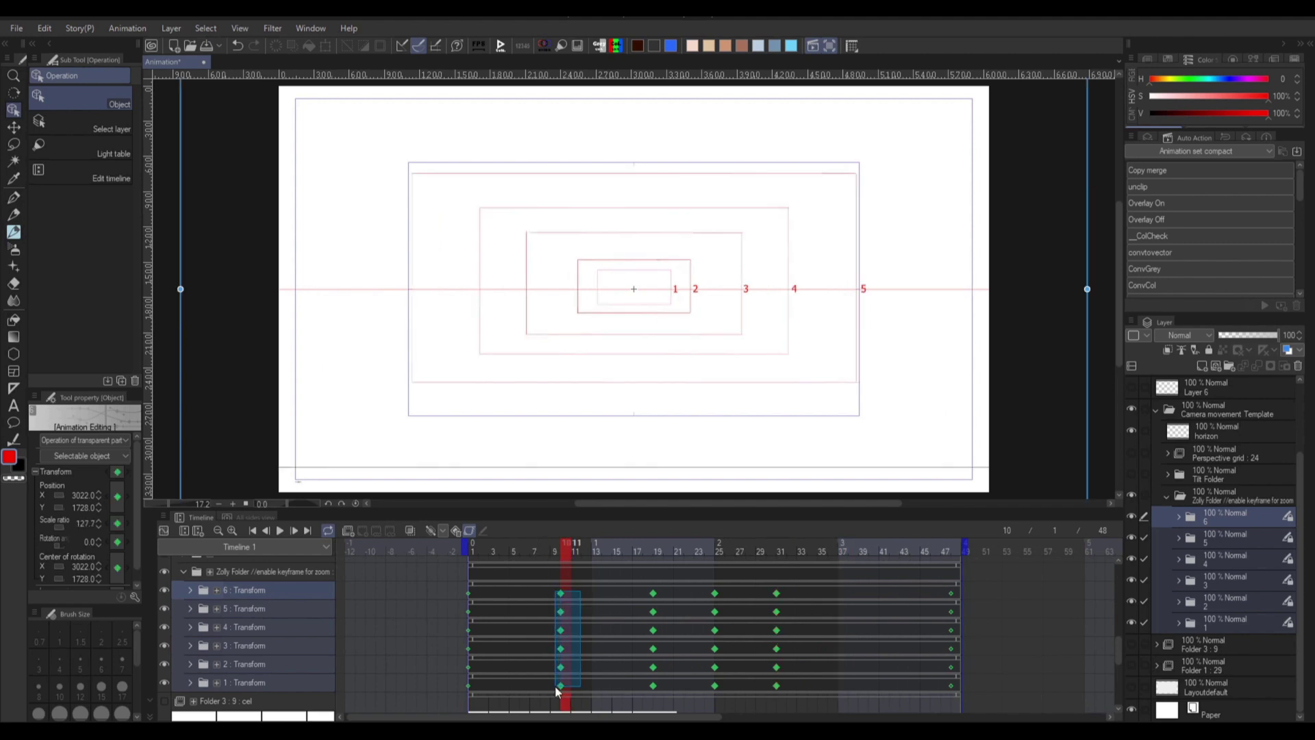
pyautogui.moveTo(561, 685); pyautogui.dragTo(601, 685)
pyautogui.click(873, 548)
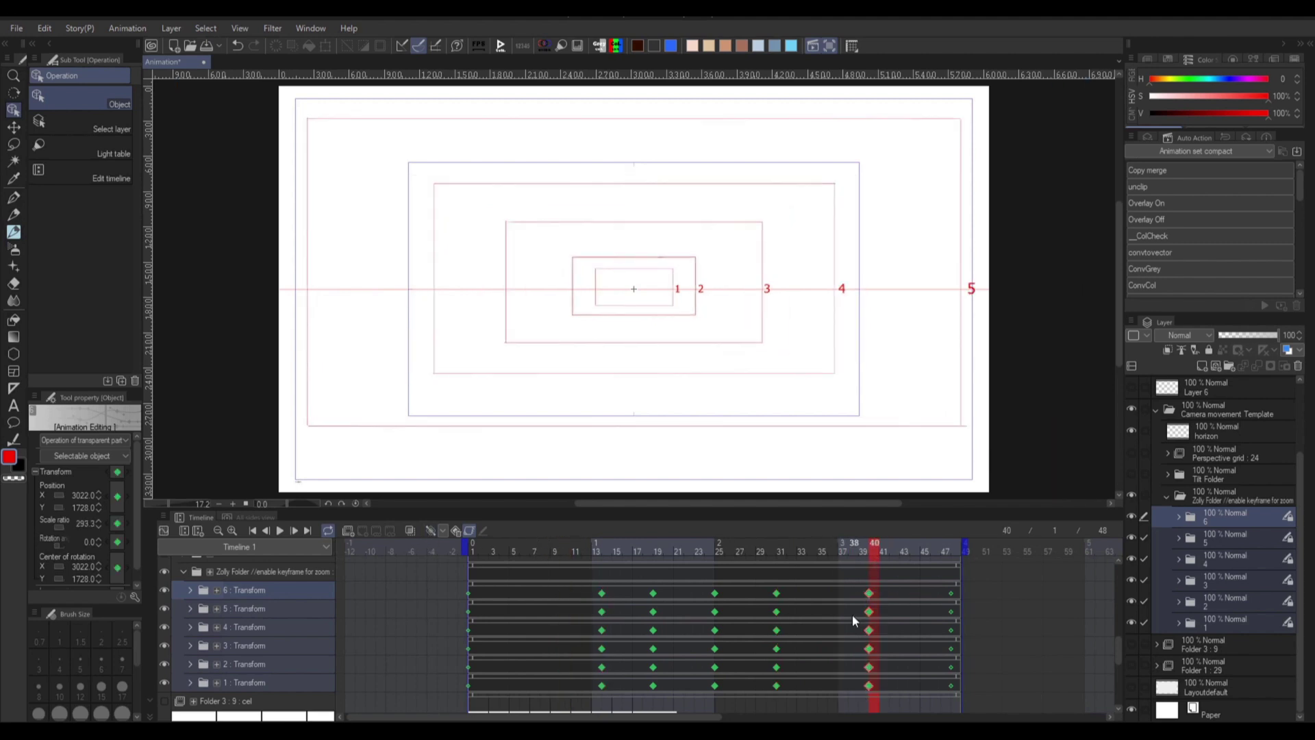
pyautogui.moveTo(852, 613); pyautogui.dragTo(811, 614)
pyautogui.click(280, 531)
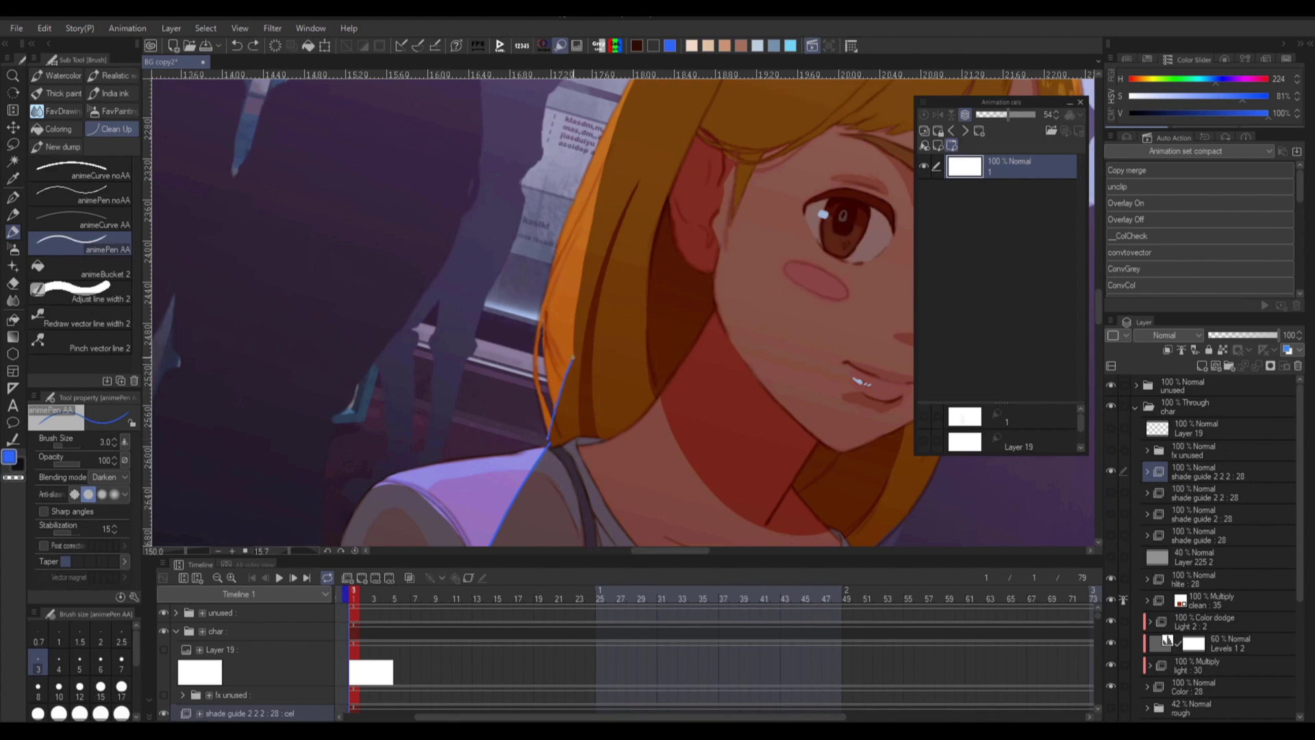
# Step: Draw a blue shading guide line along the girl's hair above her shoulder with the animePen AA brush on the shade guide 2 2 2 cel
pyautogui.moveTo(580, 343); pyautogui.dragTo(570, 389)
pyautogui.moveTo(712, 226); pyautogui.dragTo(704, 330)
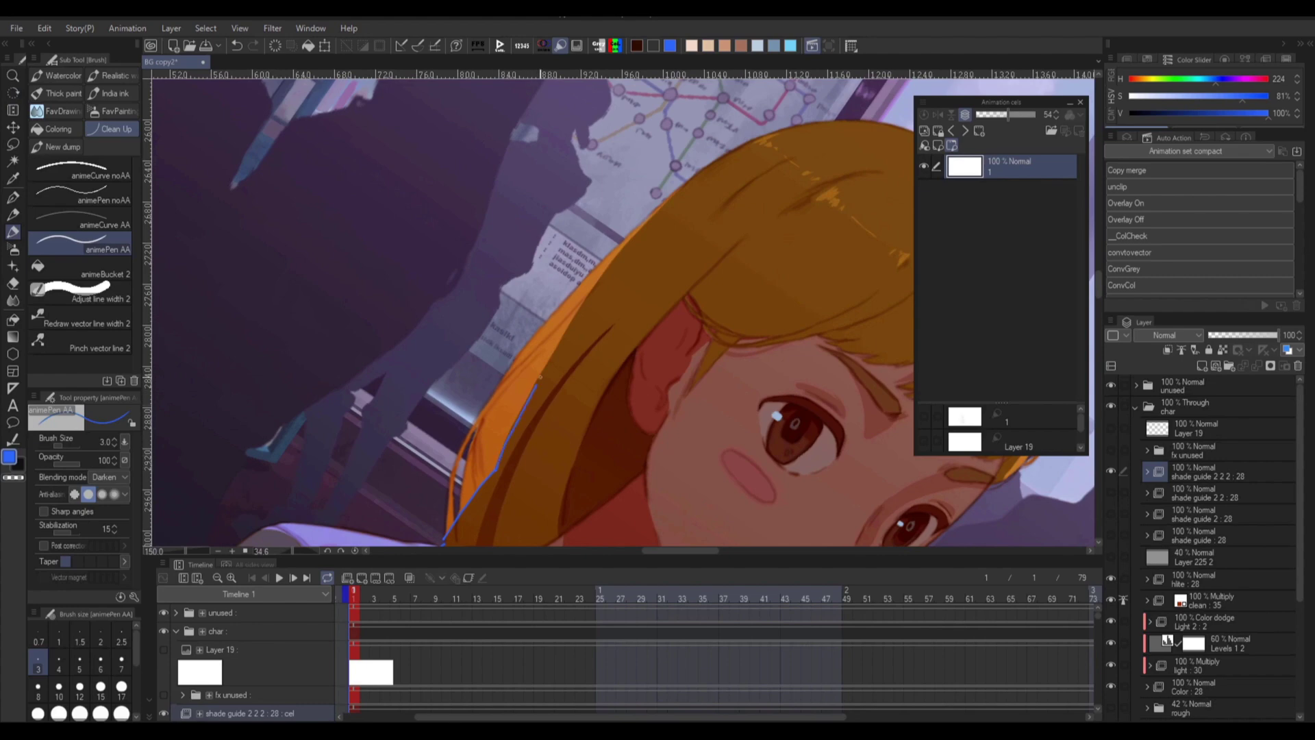